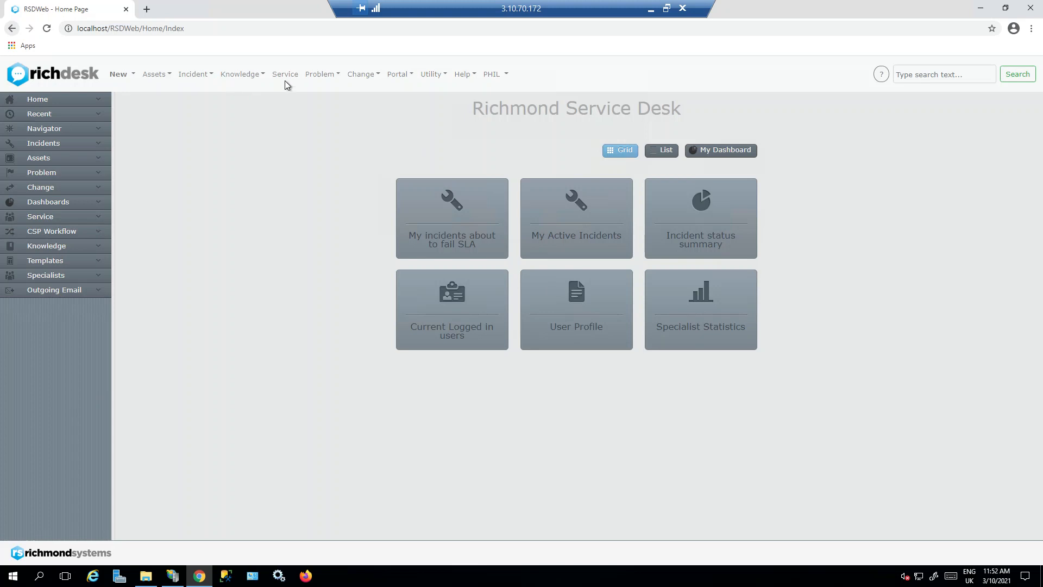
left_click(264, 75)
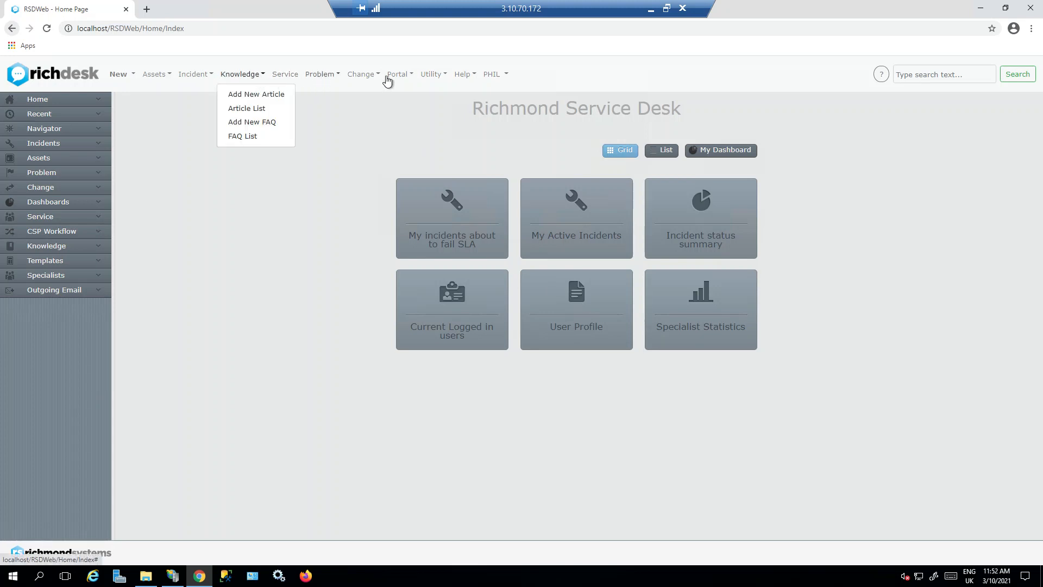
left_click(888, 175)
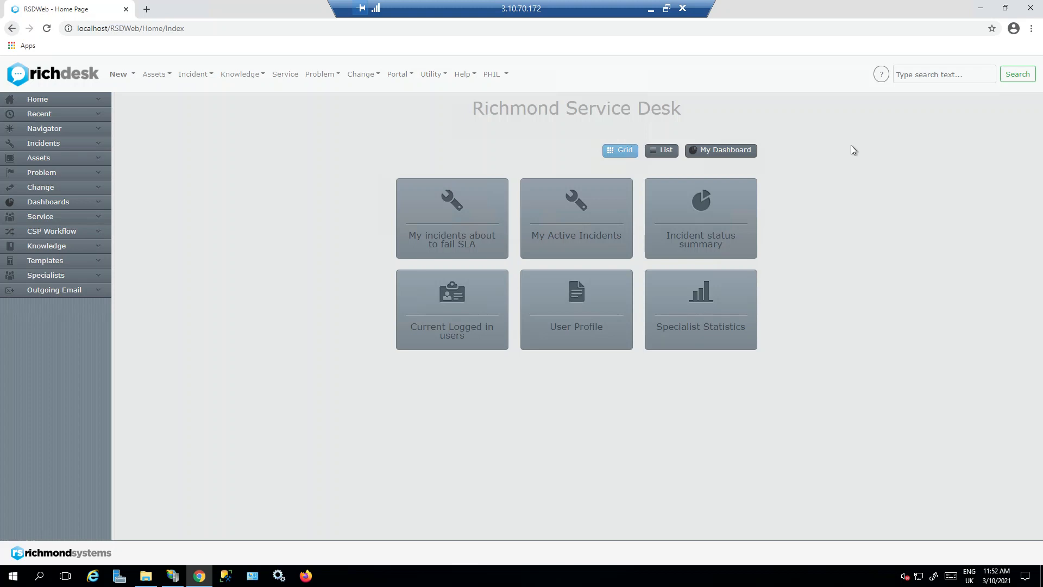
left_click(425, 76)
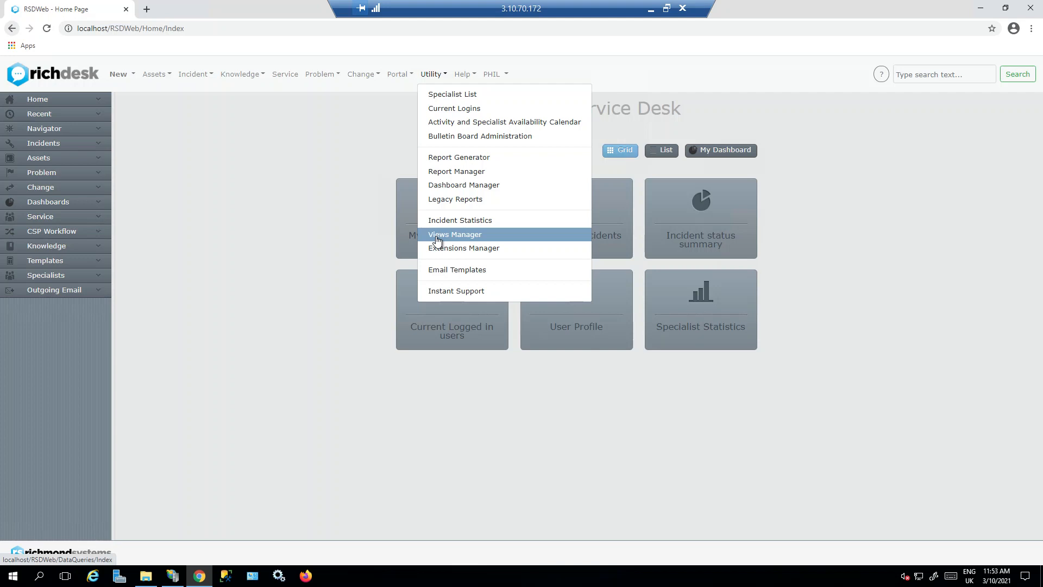
left_click(77, 145)
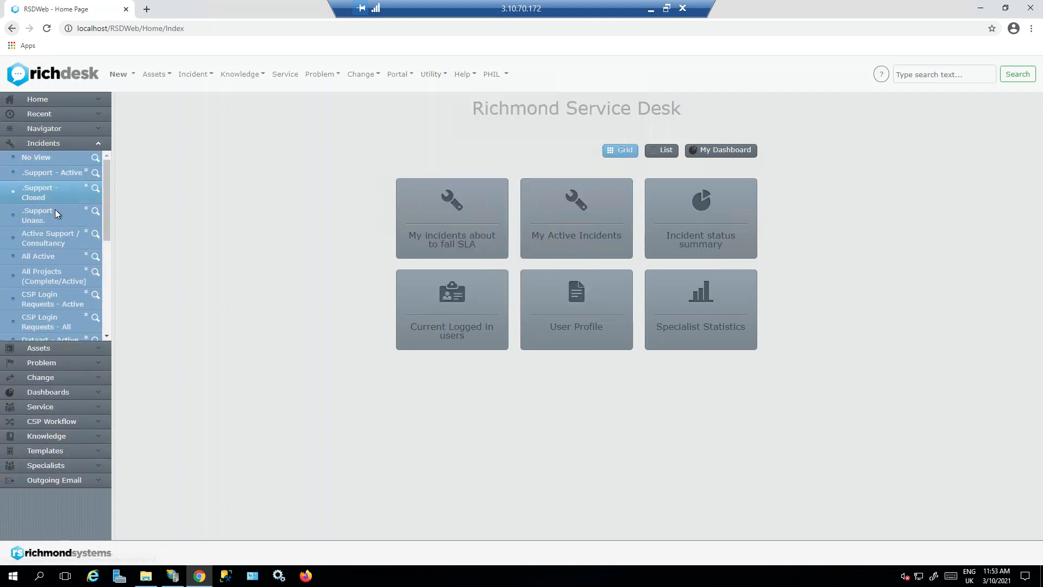
left_click_drag(106, 233, 106, 194)
- Open the Views Manager and start a new search view titled "Global Search"
left_click(432, 76)
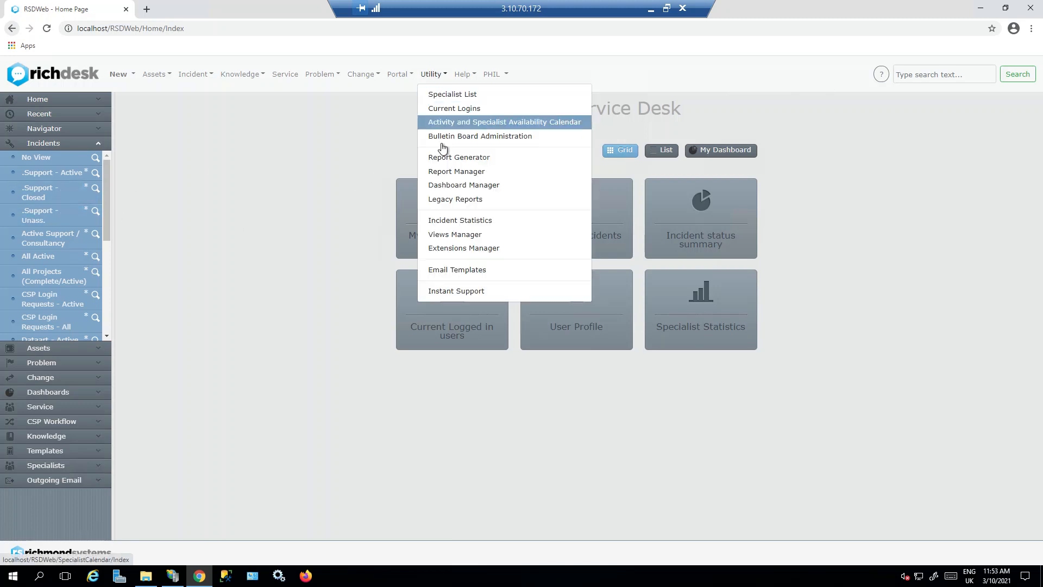
left_click(443, 237)
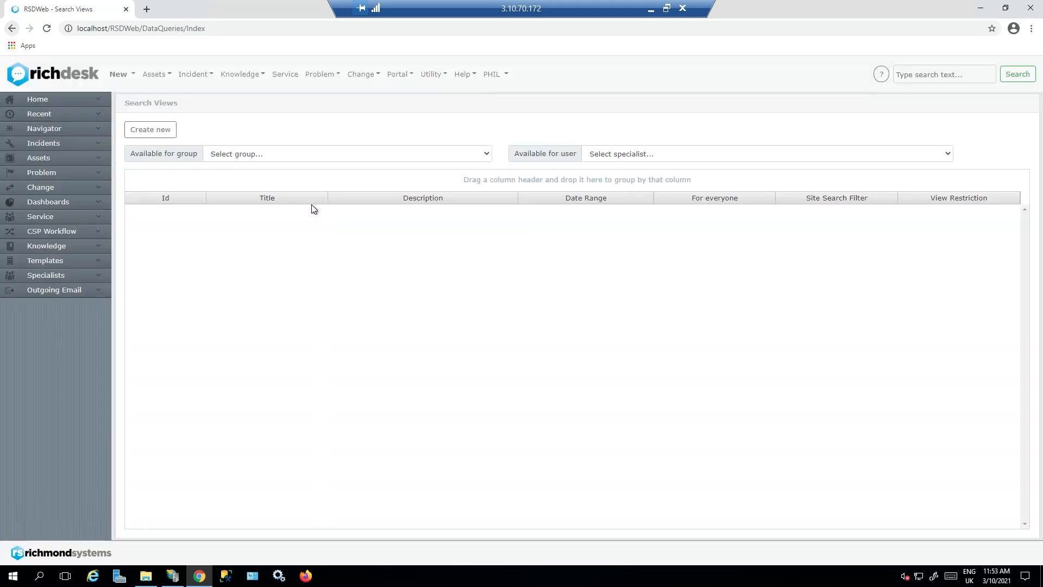
left_click(83, 146)
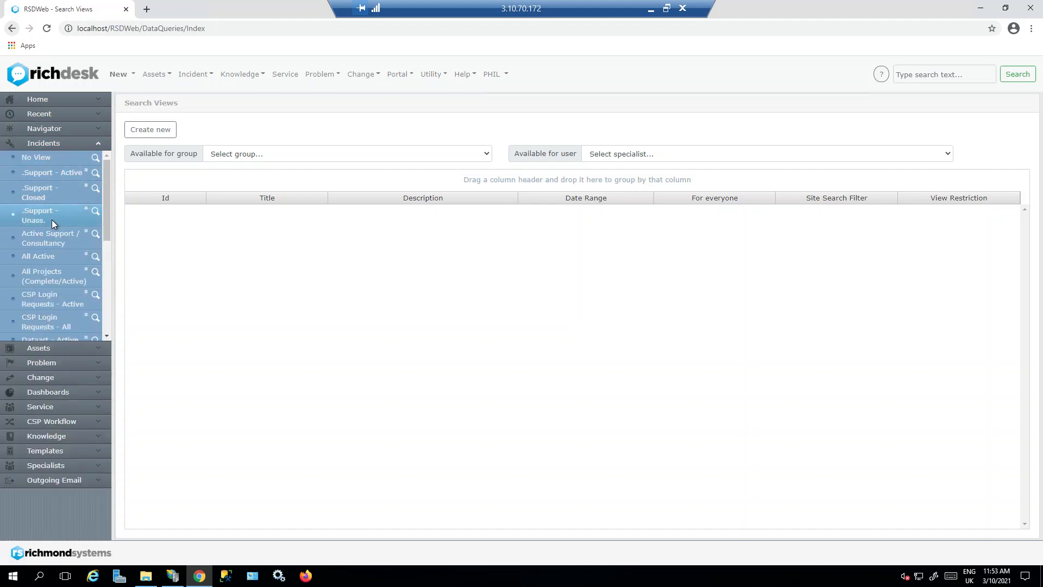
left_click(94, 146)
left_click(152, 134)
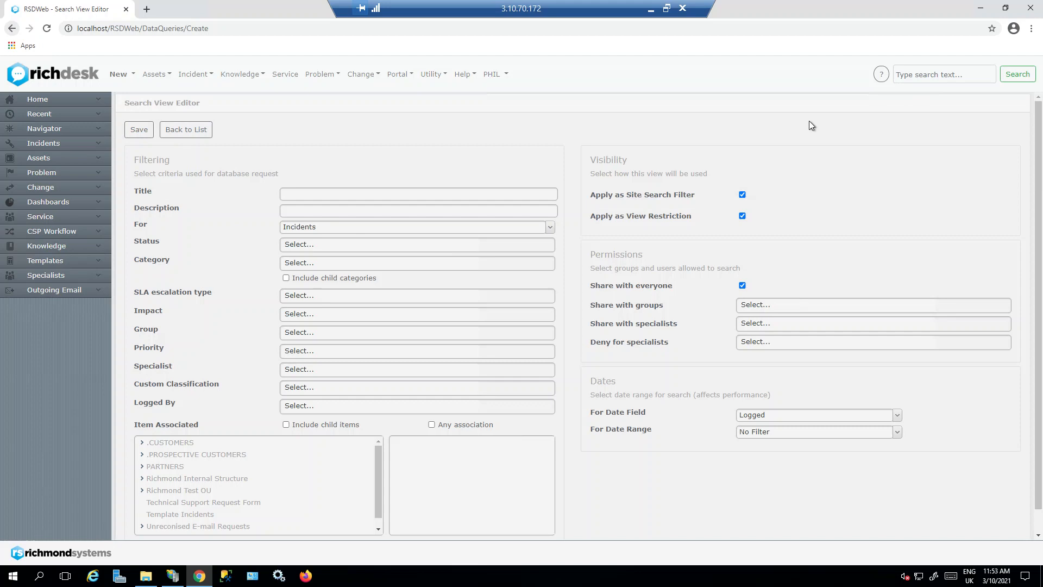
type("Global Search")
- Keep the view for Incidents with no status filter and turn off Apply as View Restriction, leaving it as a site search filter
left_click(310, 228)
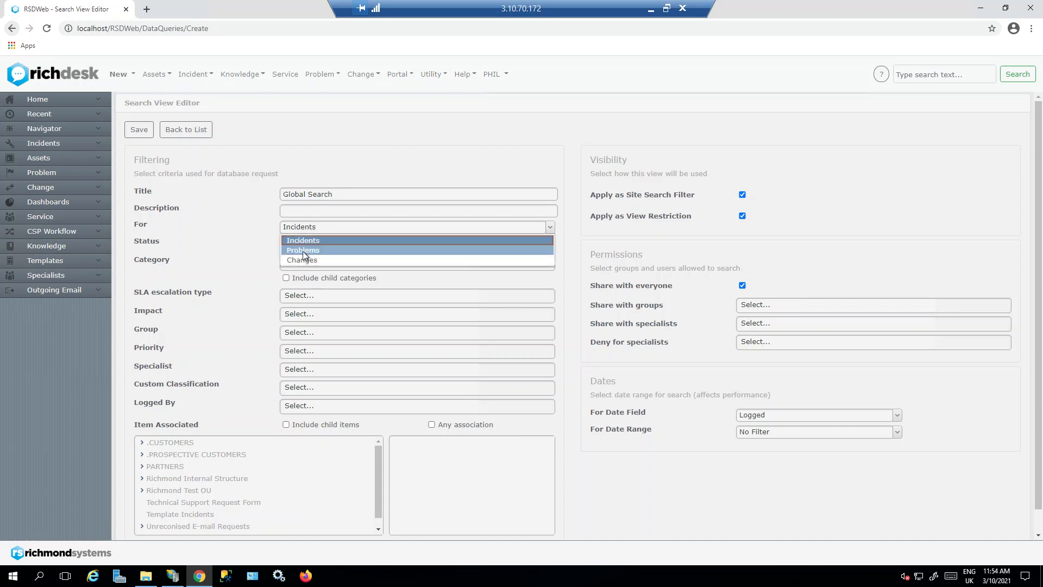
left_click(243, 254)
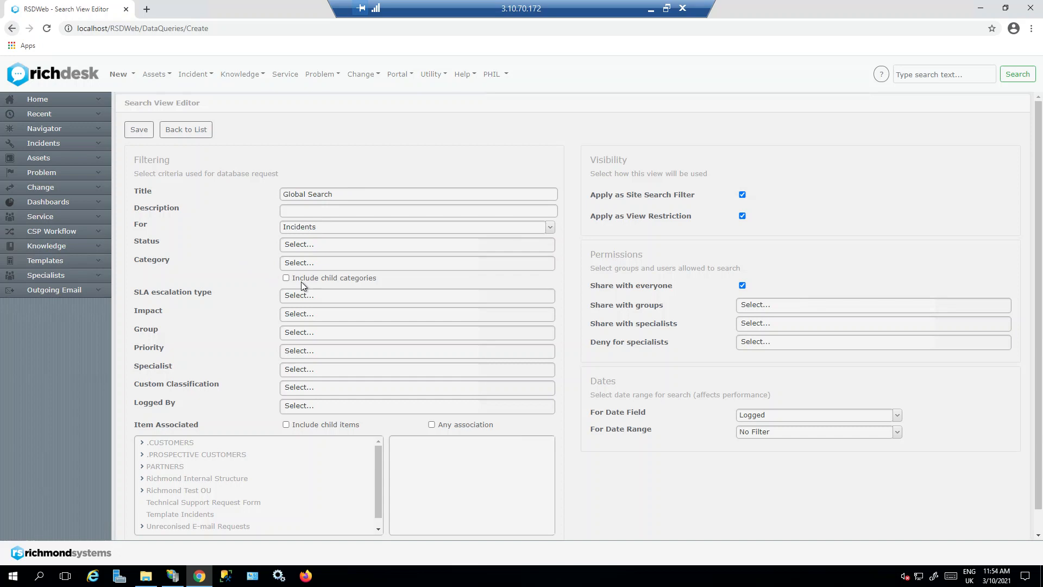
left_click(311, 244)
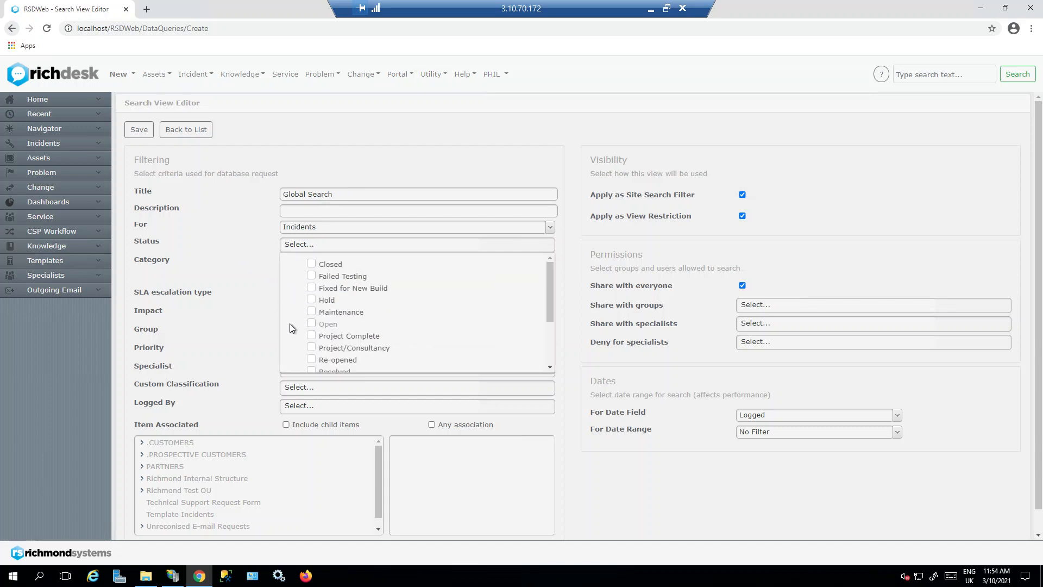
left_click(237, 281)
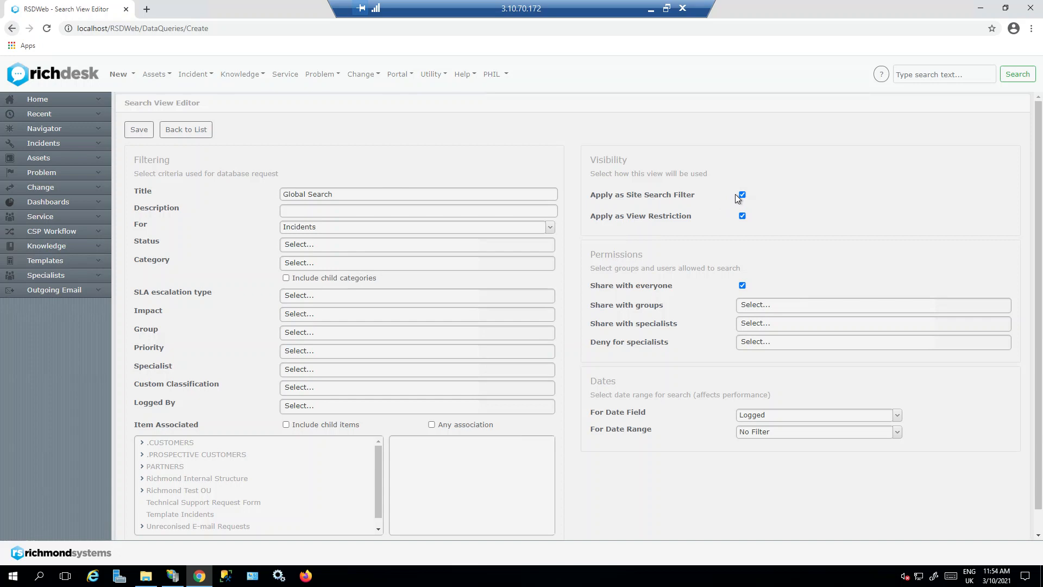
left_click(742, 195)
left_click(742, 217)
- Stop sharing the view with everyone, share it with the Administration group, and check the group filter options
left_click(742, 285)
left_click(747, 306)
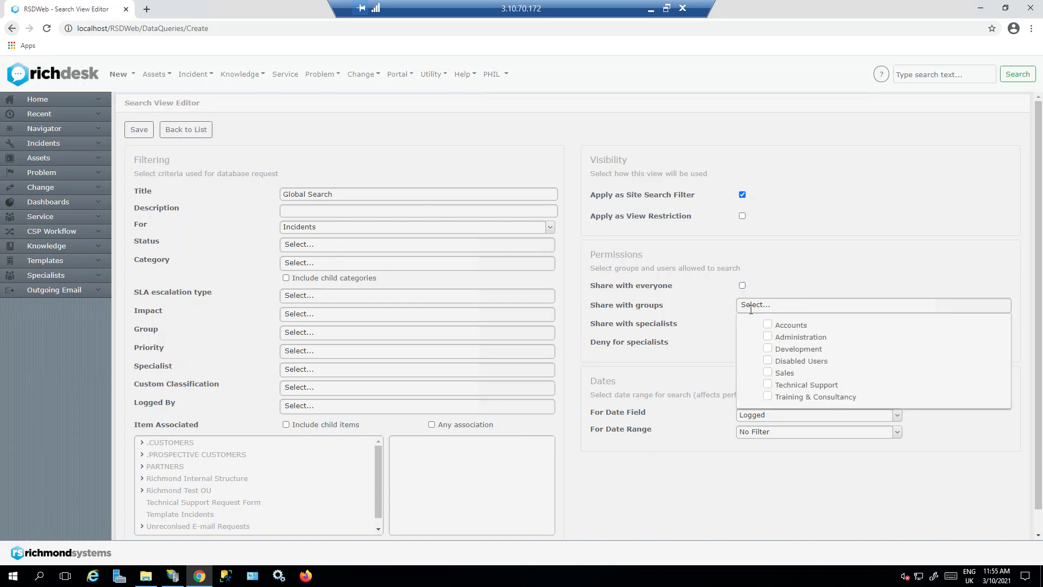
left_click(768, 340)
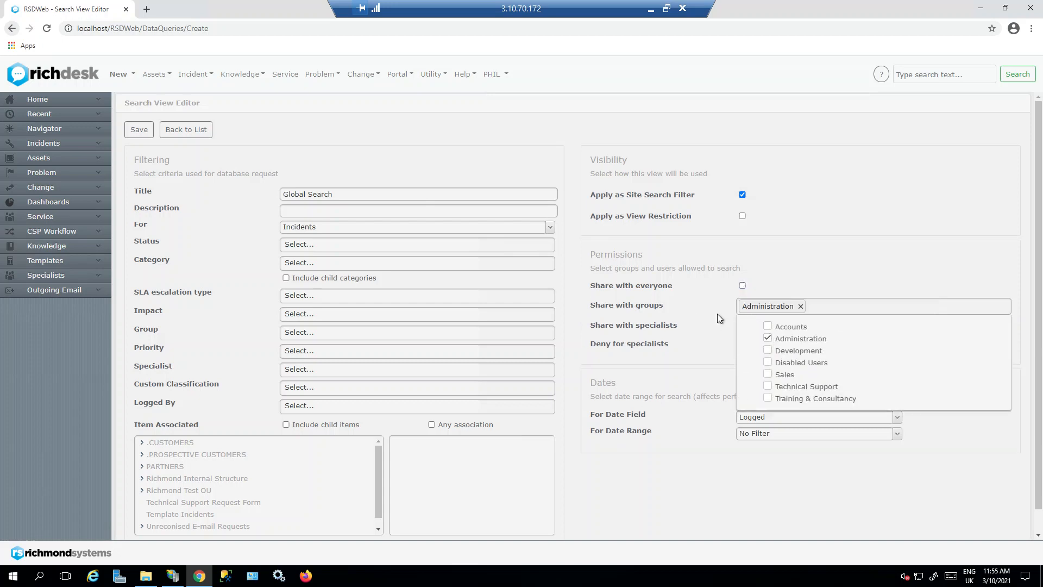
left_click(804, 275)
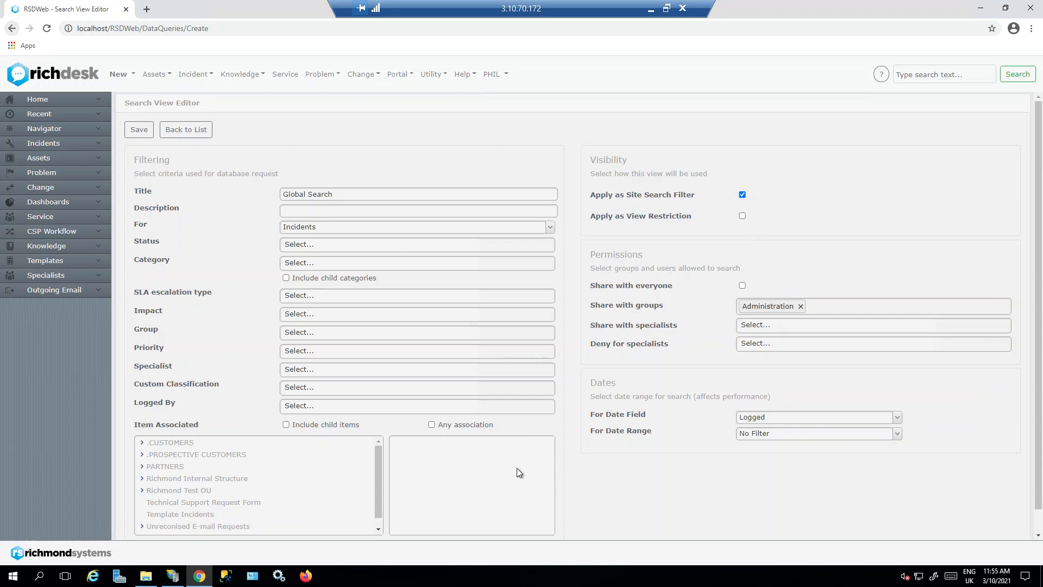
left_click(303, 332)
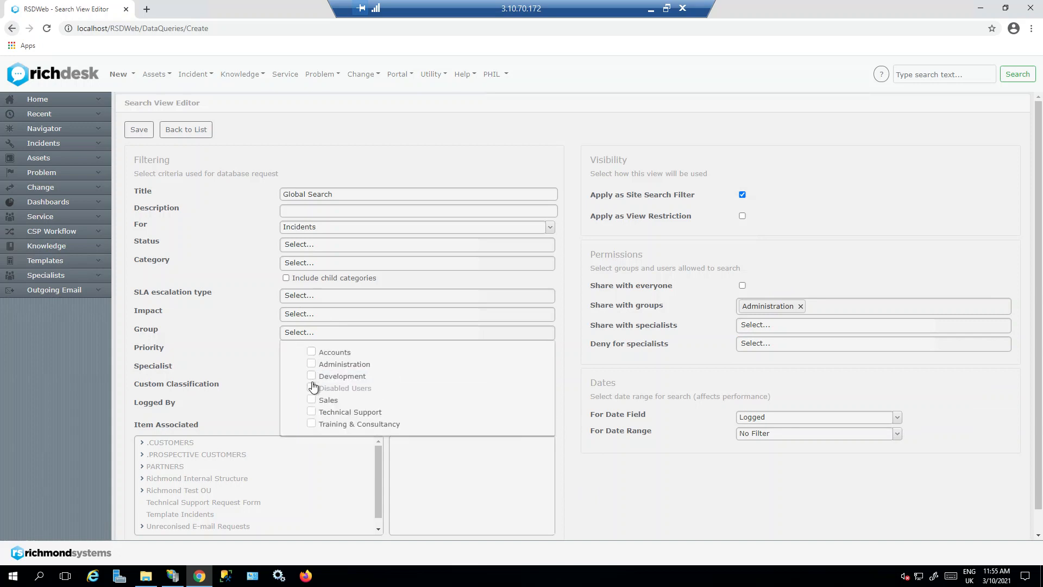
left_click(816, 275)
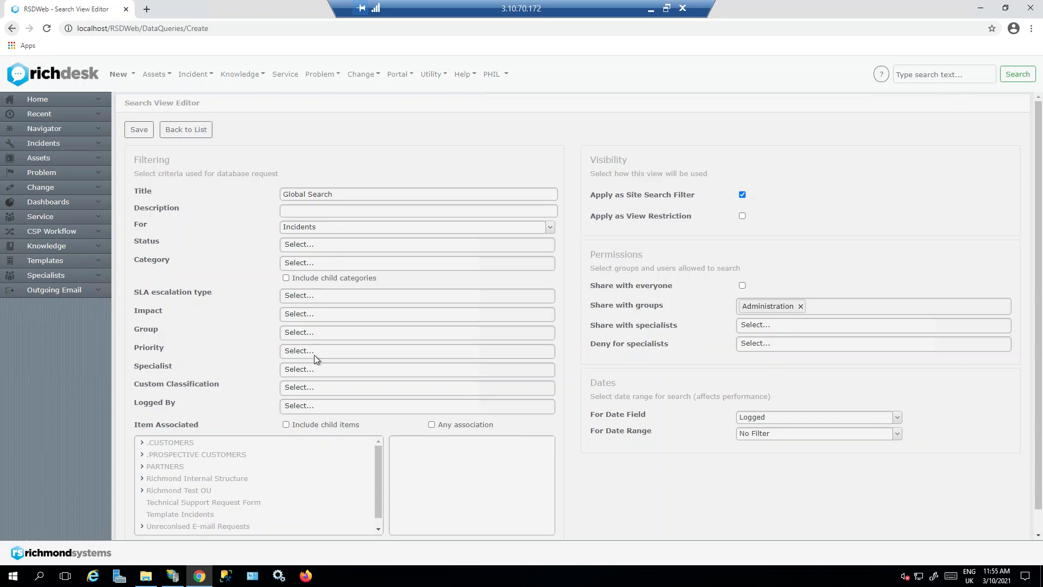
- Remove the Administration group from the view's sharing, share it with everyone, and save the view
left_click(801, 307)
left_click(742, 286)
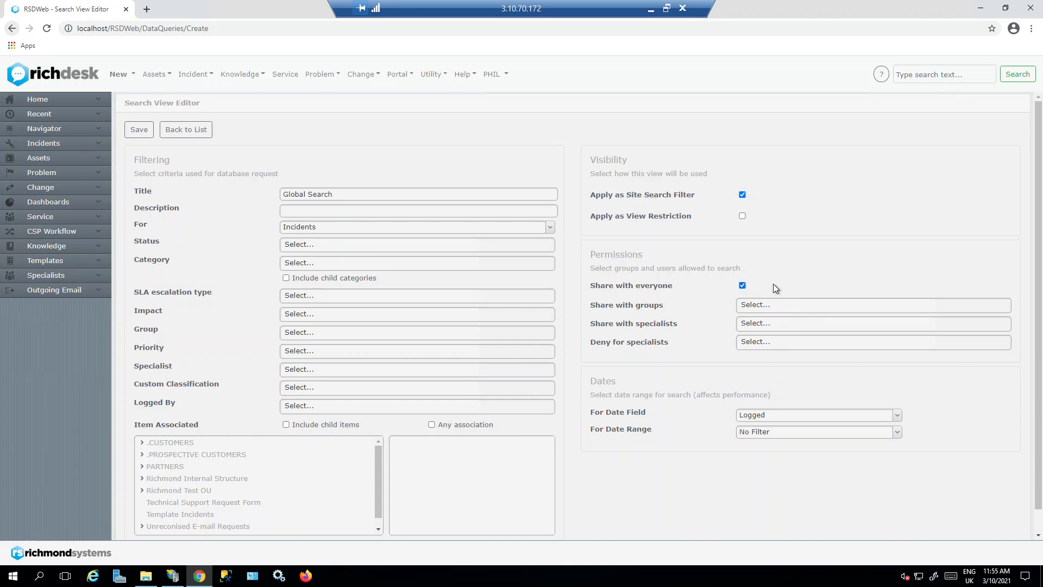
left_click(140, 131)
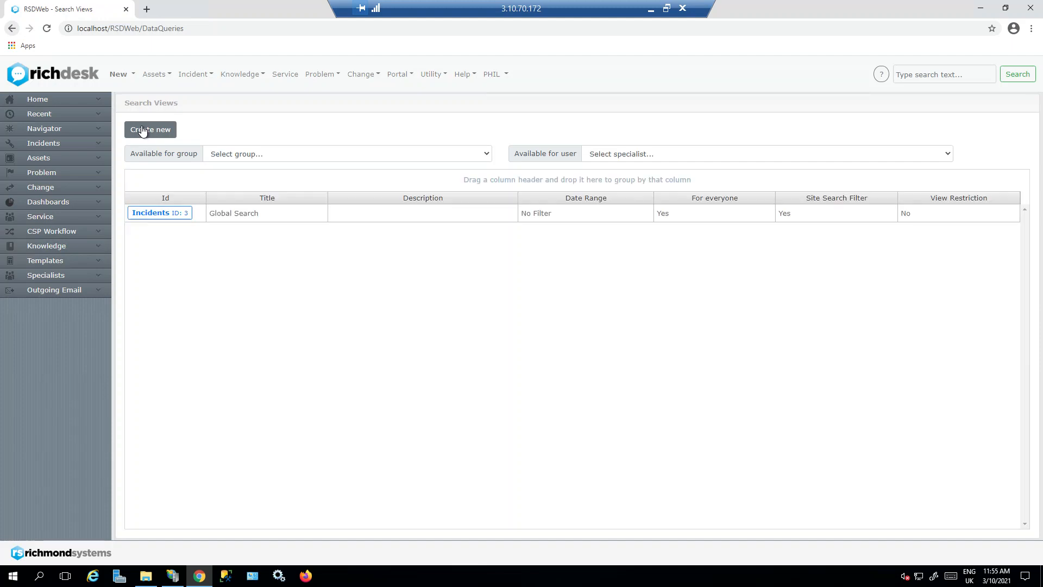
- Review the saved Global Search view's settings and the list of Incidents views from the home page
left_click(161, 213)
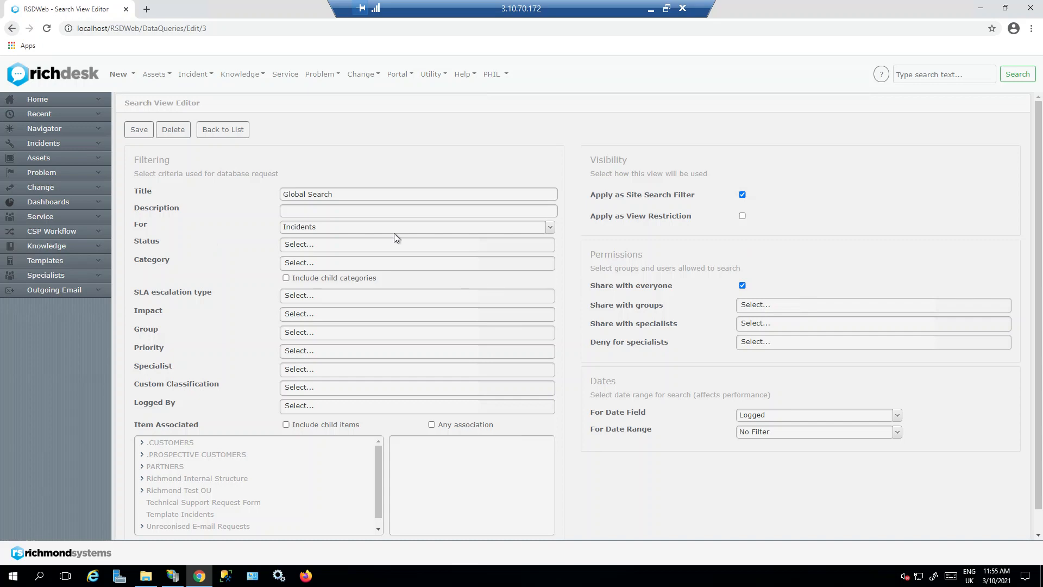
left_click(216, 139)
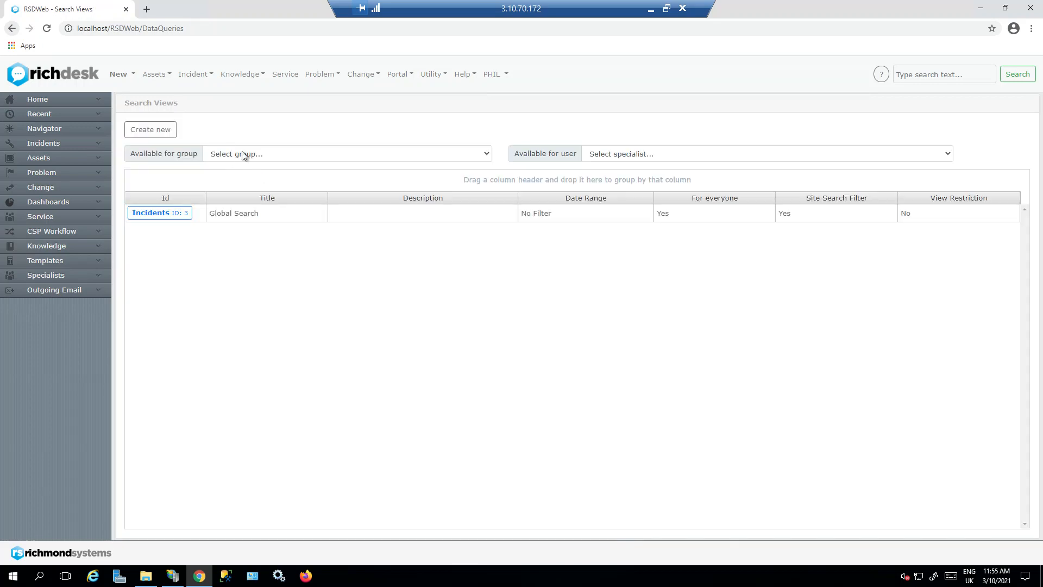
left_click(41, 77)
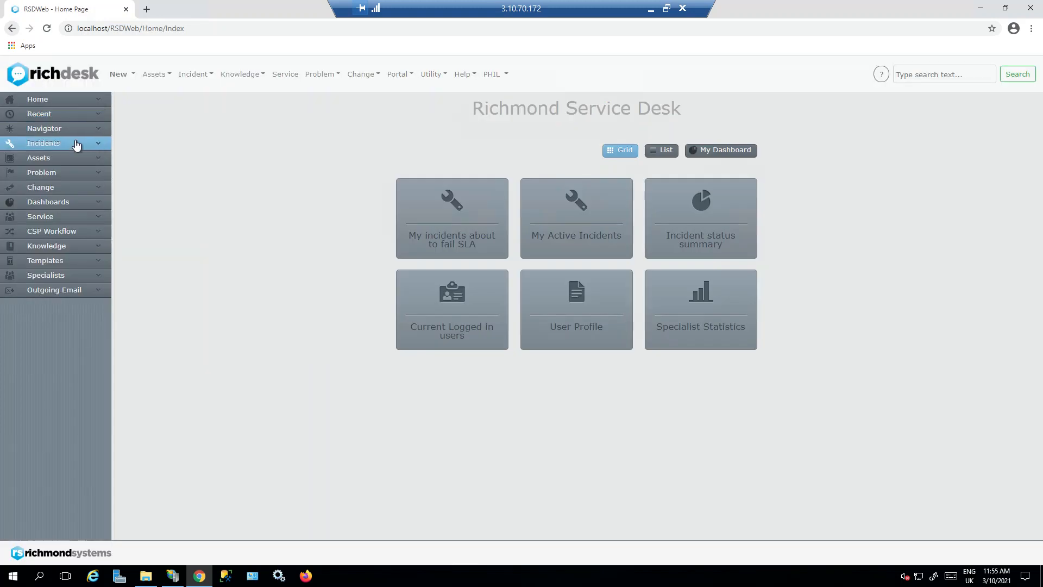
left_click(64, 145)
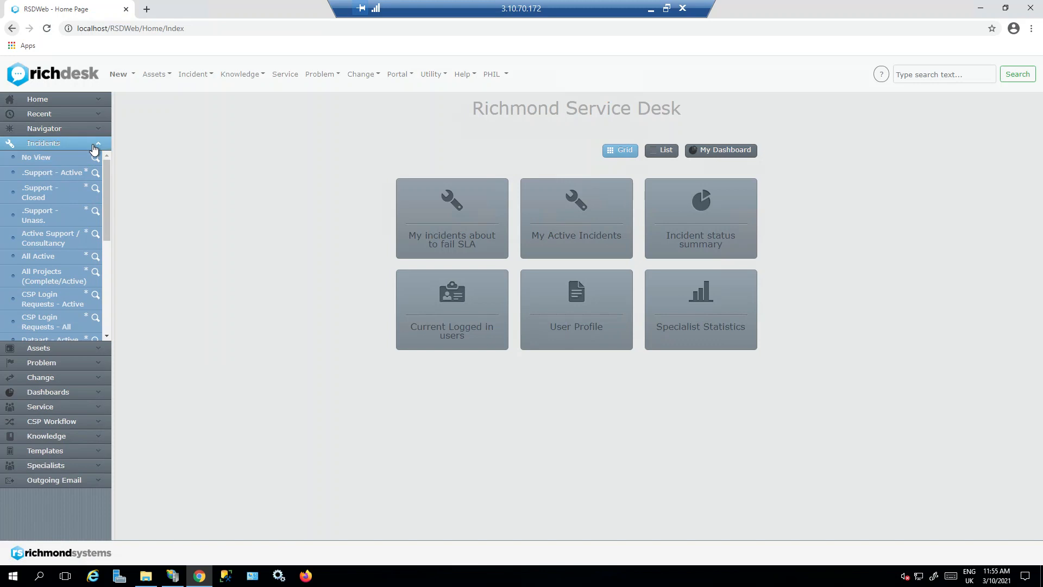
left_click(95, 146)
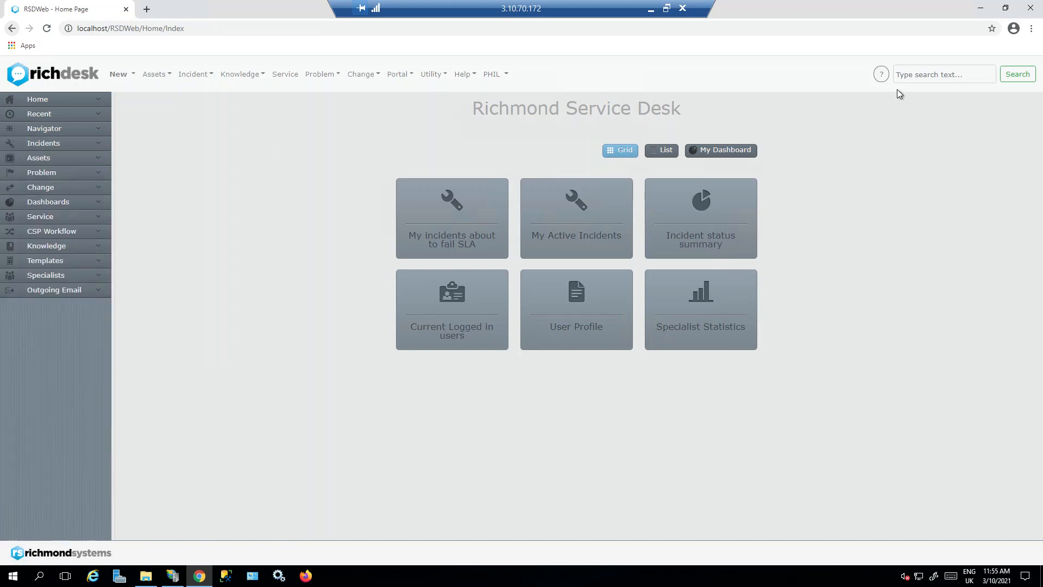
- Search the whole site for "tls" and look through the incident results
left_click(914, 77)
type("tls")
key("Return")
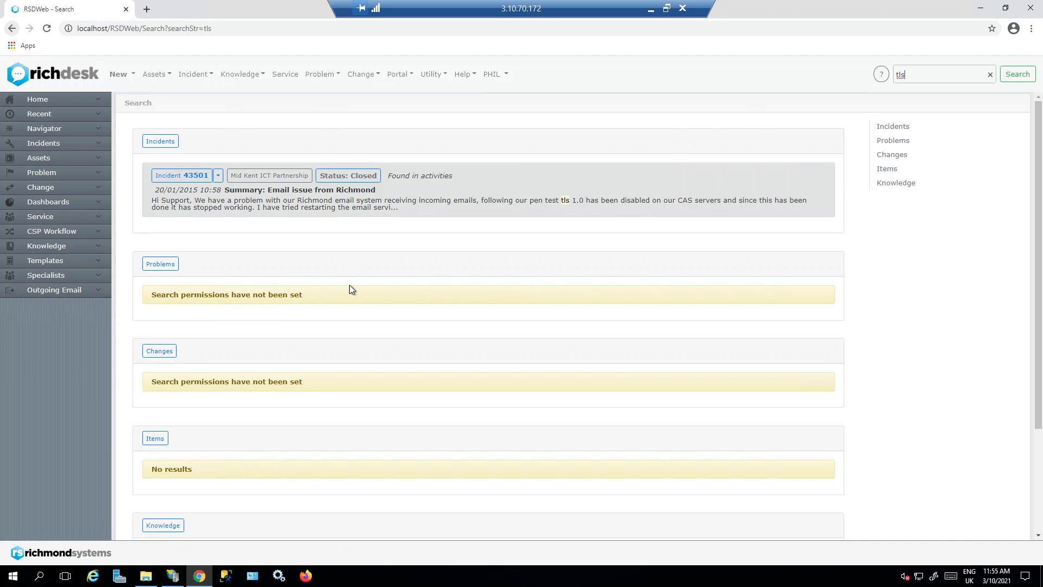
scroll(266, 283, "down", 3)
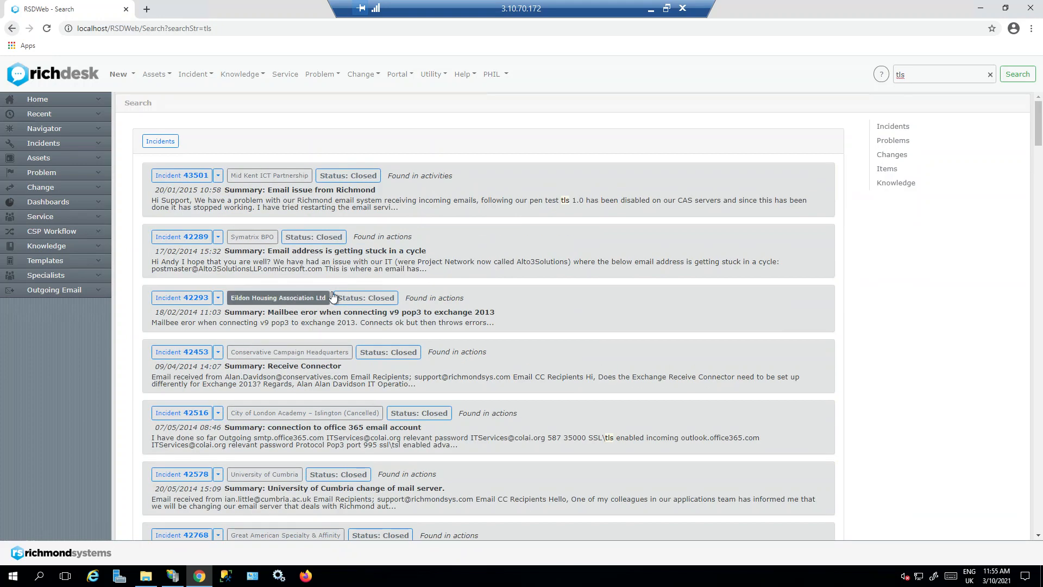
scroll(614, 299, "down", 3)
scroll(617, 308, "down", 5)
scroll(319, 232, "up", 8)
- Return to the Views Manager and start a new search view titled "My Active Incidents"
left_click(70, 79)
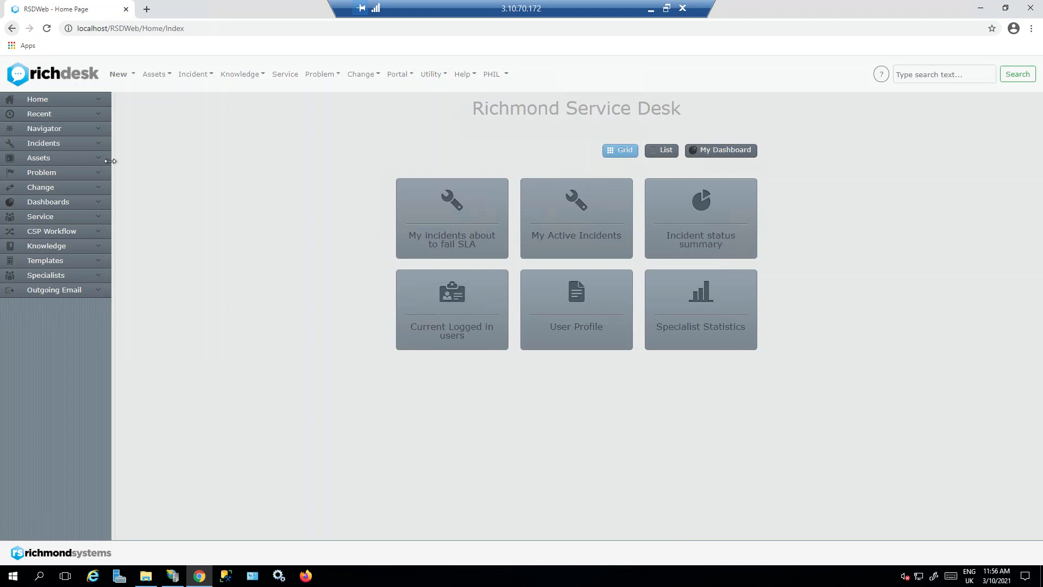
left_click(71, 143)
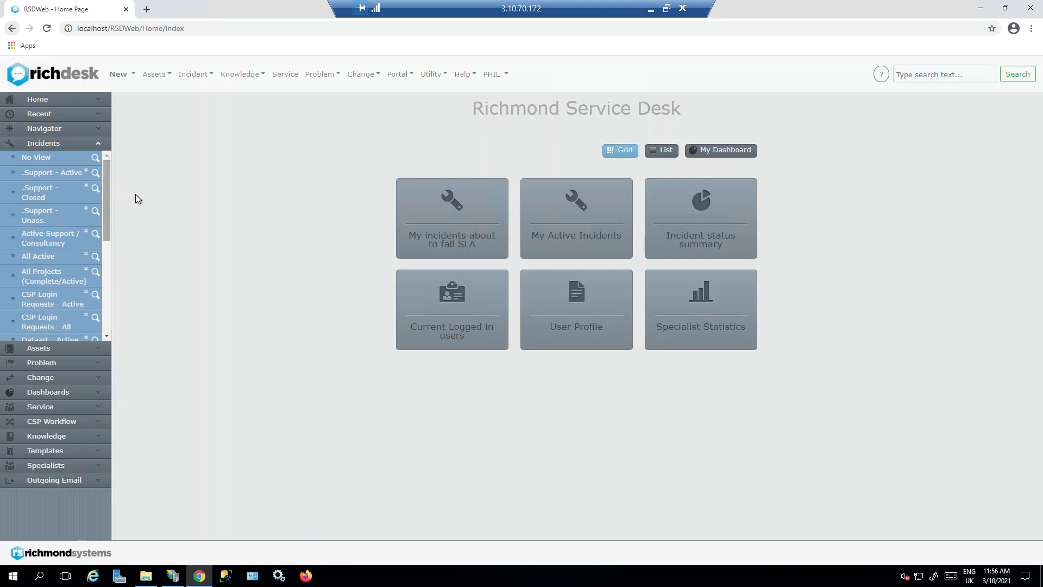
left_click(435, 76)
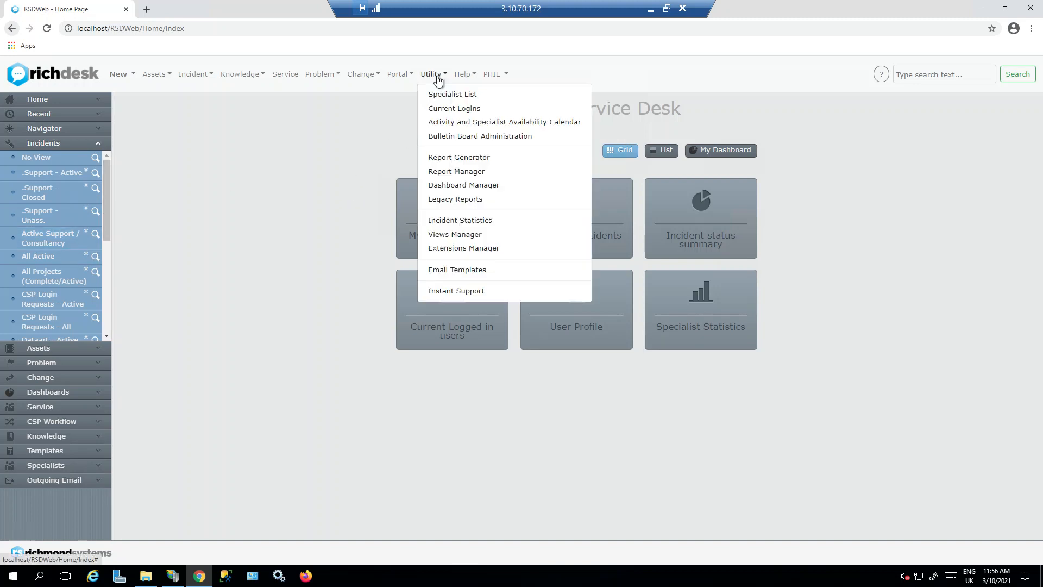
left_click(458, 237)
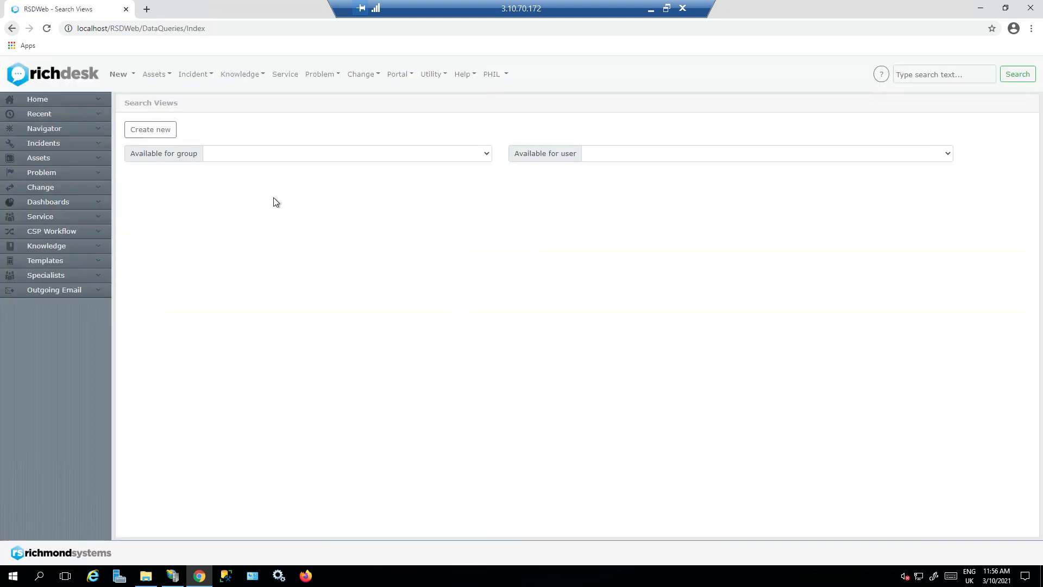
left_click(155, 131)
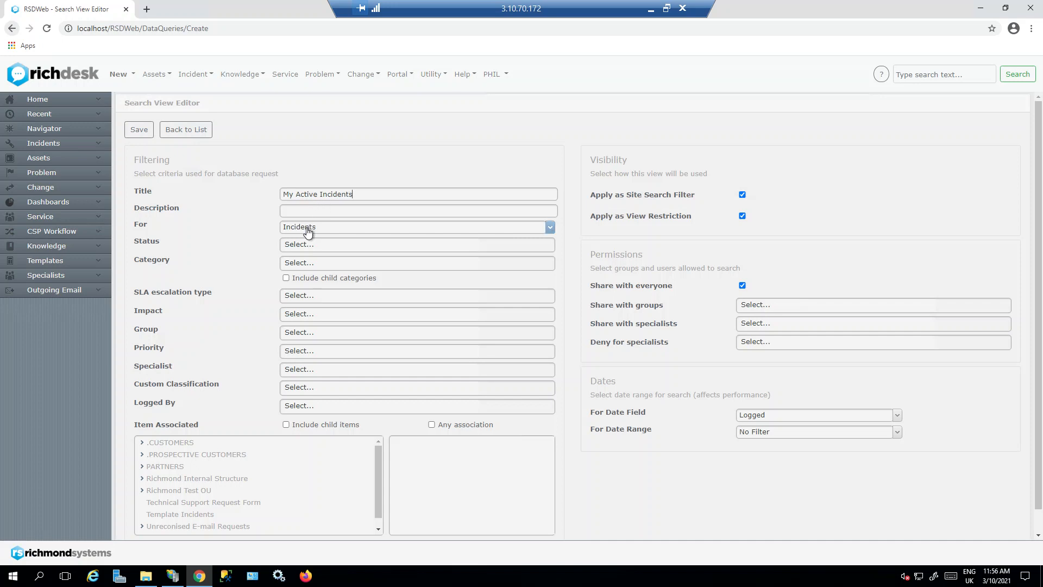
- Filter the view by the statuses Fixed for New Build, Hold, Maintenance, Open, Project Complete and Project/Consultancy
left_click(305, 243)
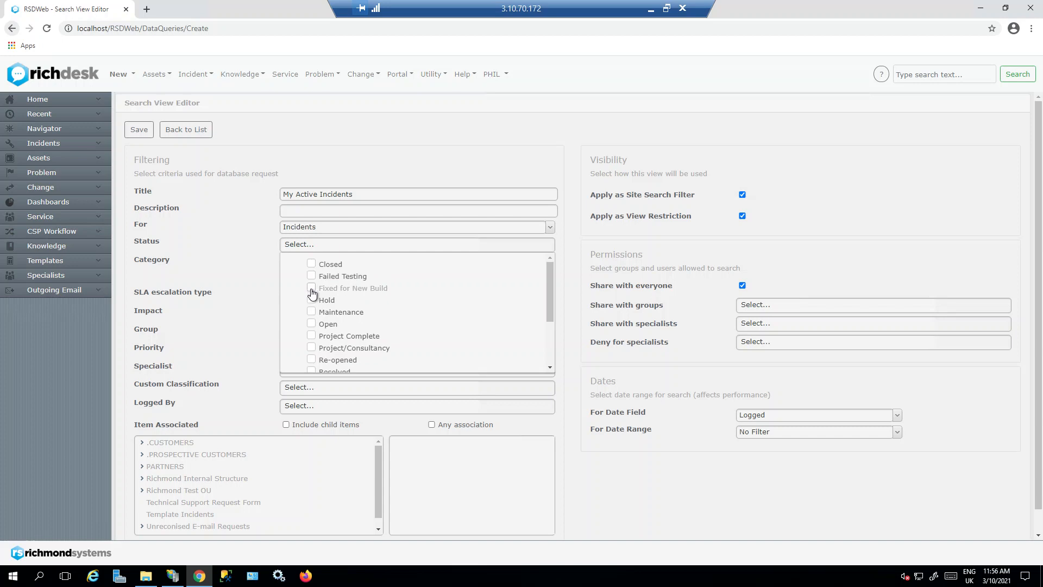
left_click(311, 290)
left_click(312, 302)
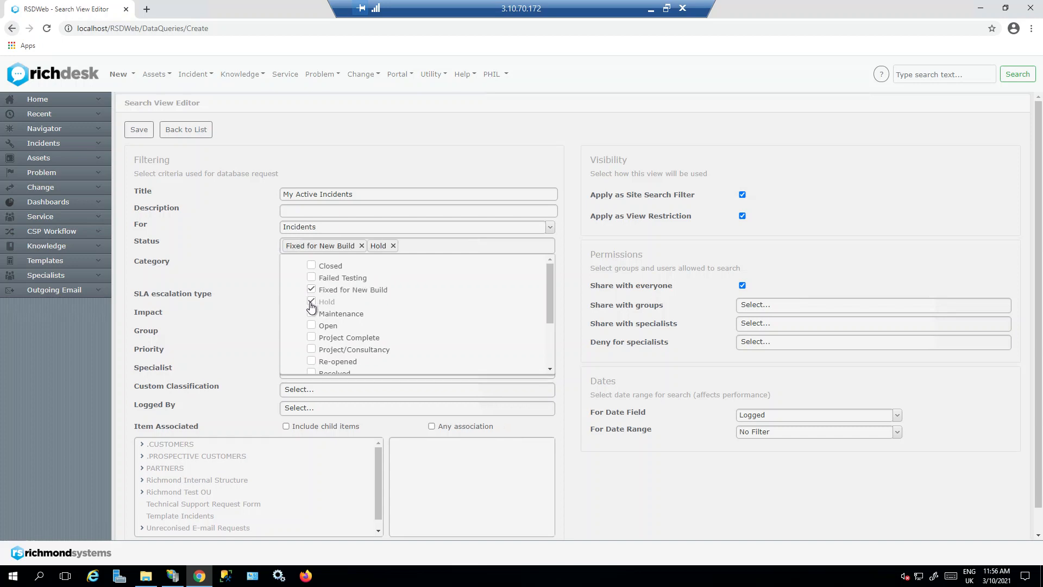
left_click(311, 314)
left_click(312, 326)
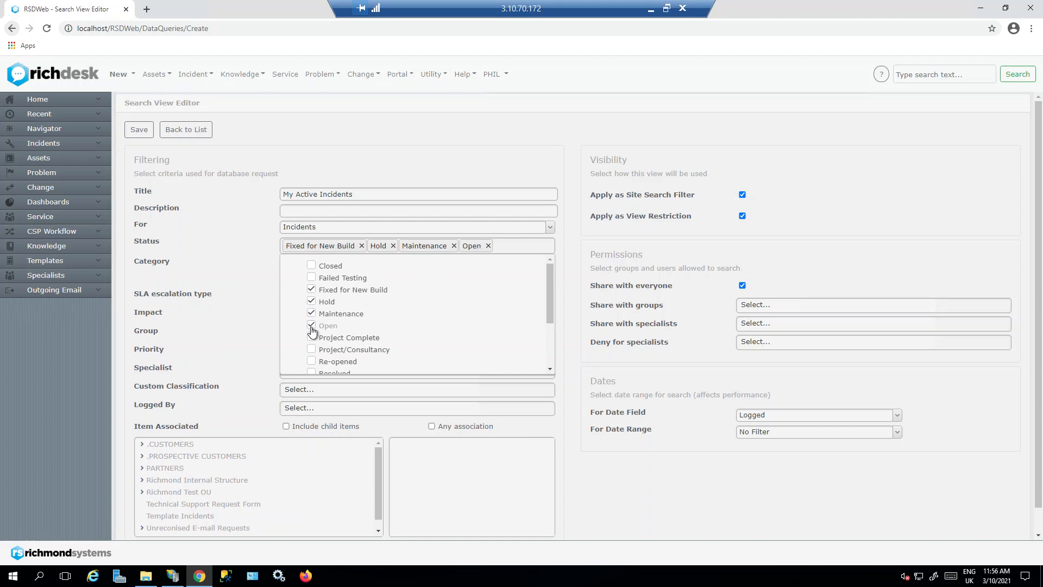
left_click(311, 338)
left_click(311, 363)
- Add the statuses Re-opened, With Account Manager, With CAB, With Contact, With Crosstec and Failed Testing to the view's filter
scroll(367, 358, "down", 1)
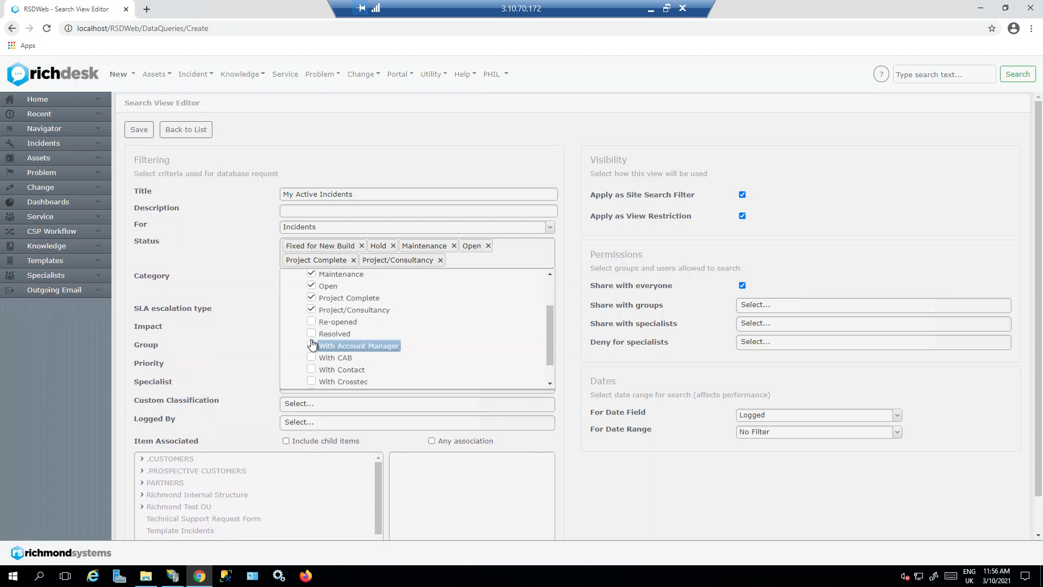
left_click(311, 321)
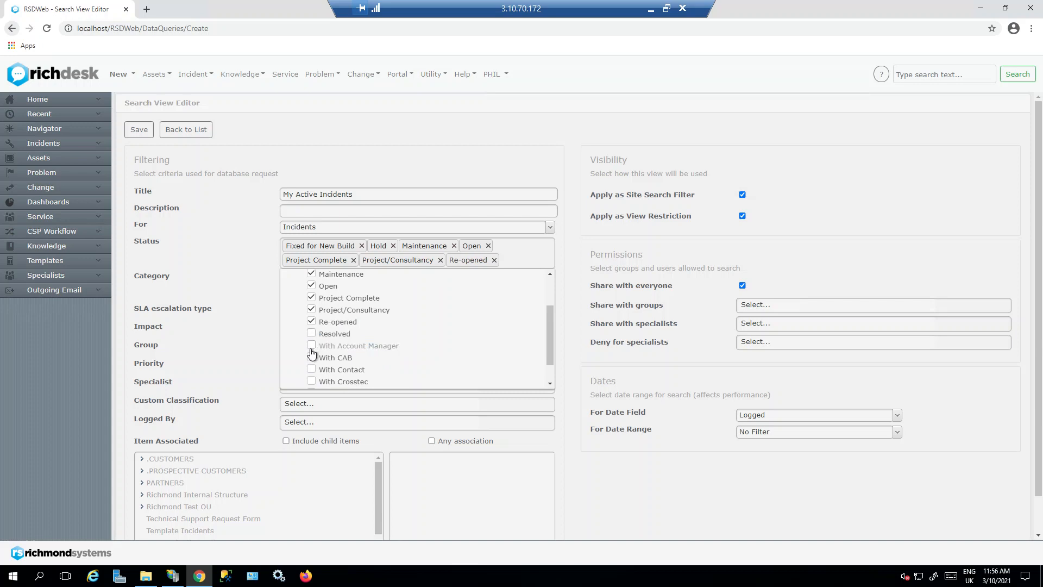
left_click(311, 349)
left_click(312, 372)
left_click(311, 385)
left_click(312, 399)
scroll(380, 375, "up", 5)
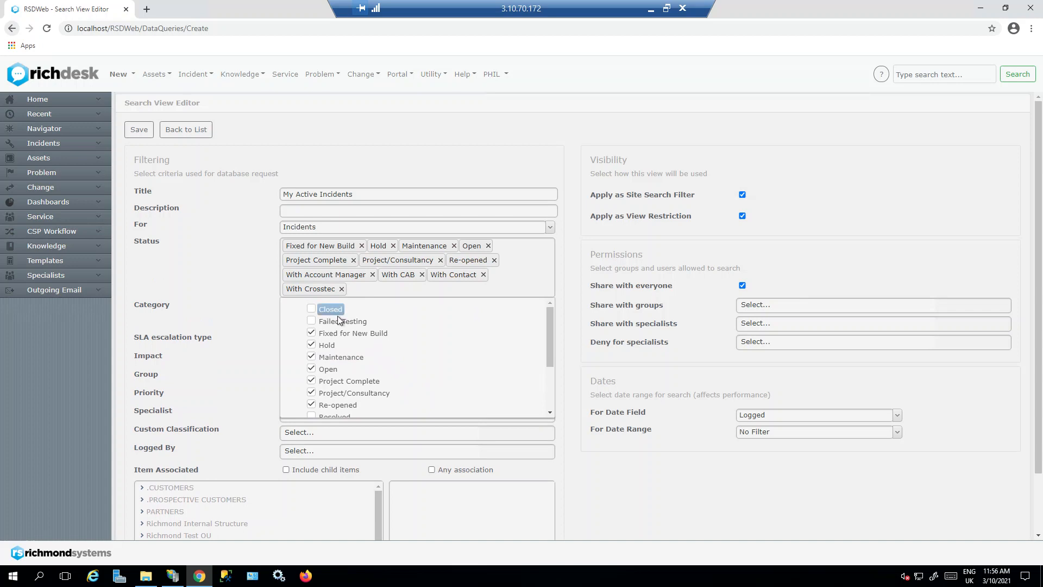
left_click(315, 323)
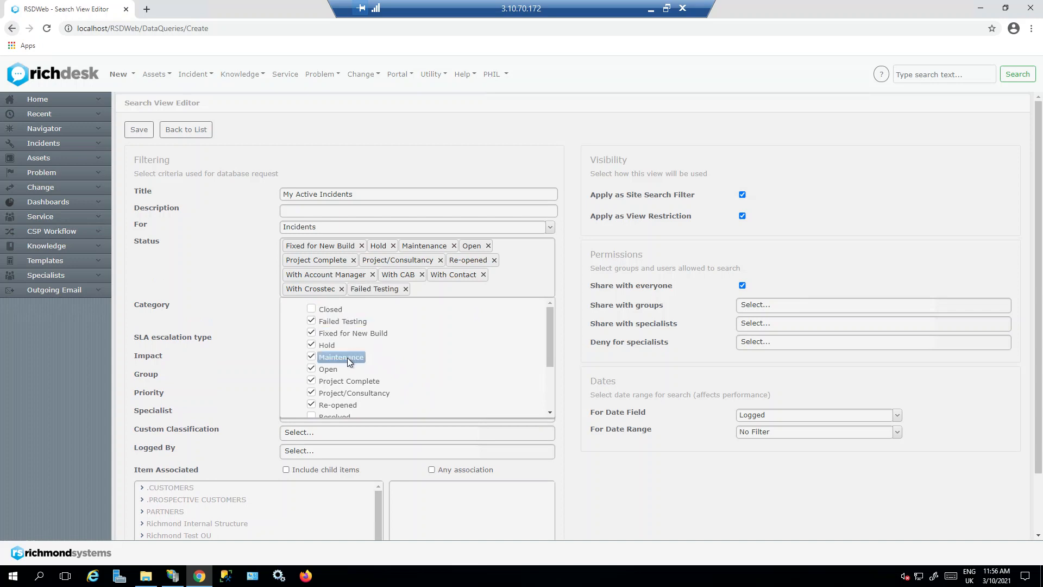
left_click(215, 255)
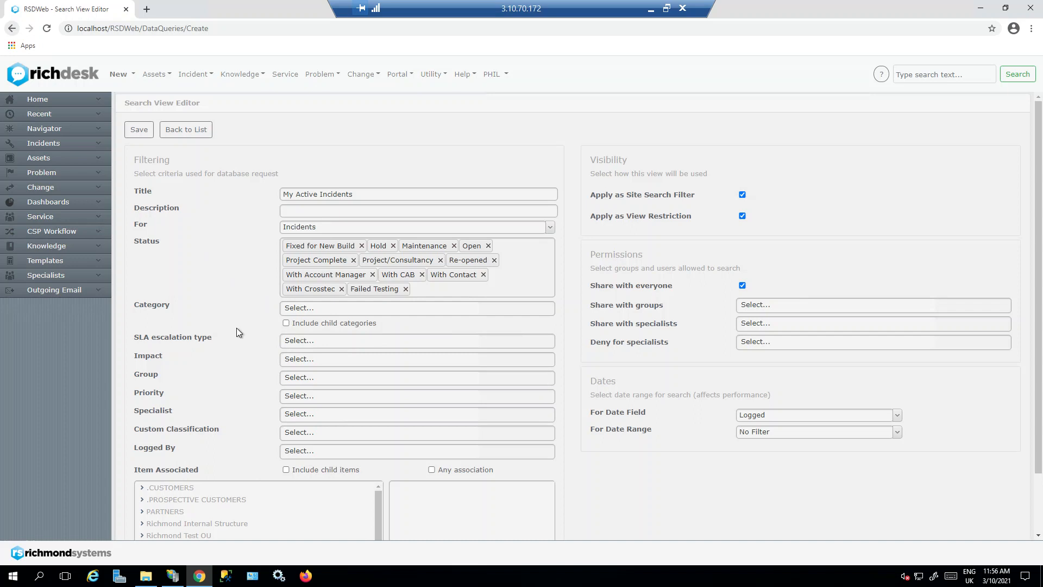
- Restrict the view's specialist to Logged User, stop applying it as a site search filter, and save the view
left_click(311, 414)
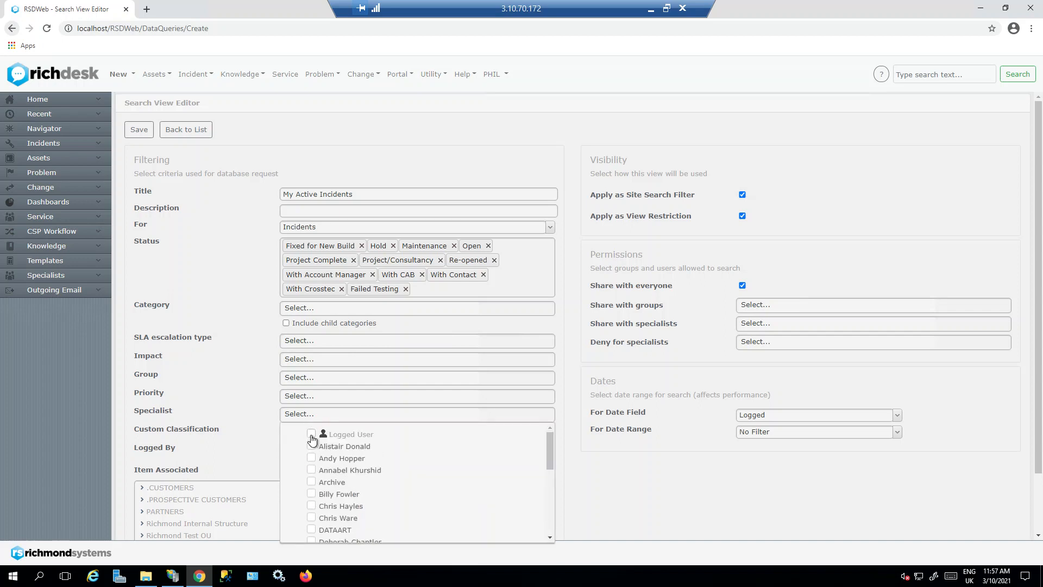
left_click(312, 439)
left_click(239, 384)
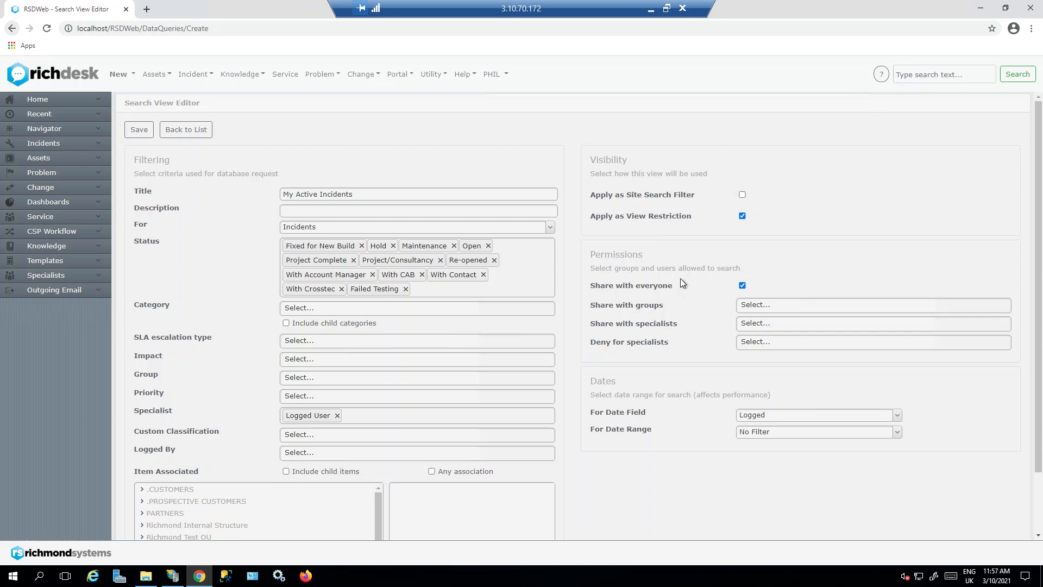
scroll(684, 336, "down", 2)
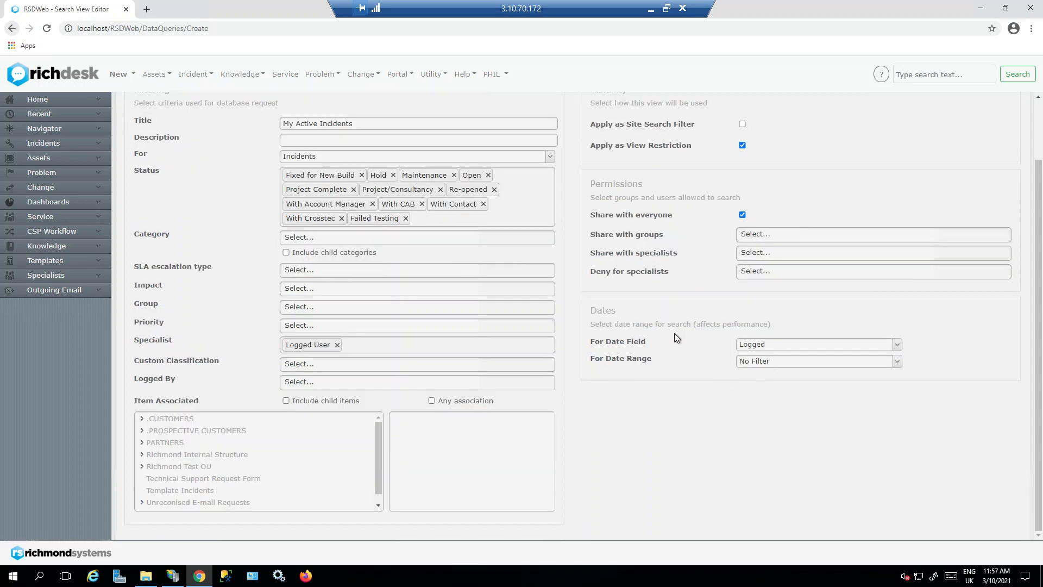
scroll(560, 321, "up", 2)
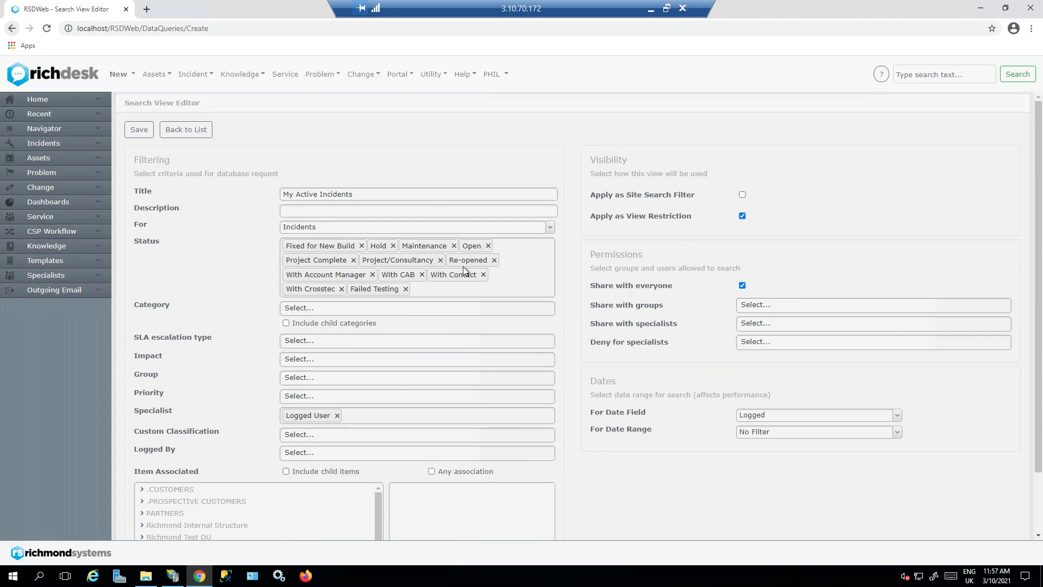
left_click(146, 134)
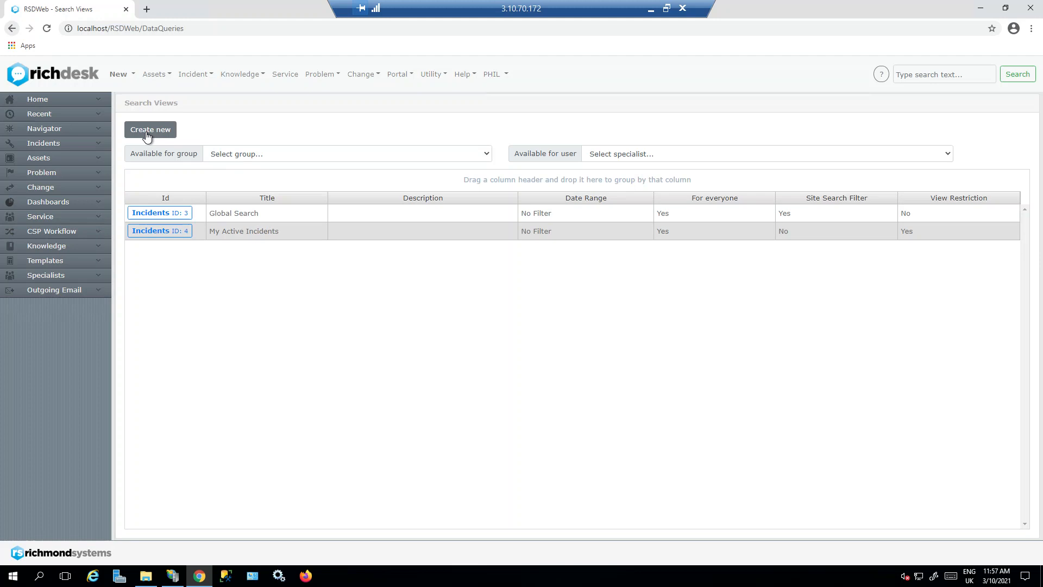
- Return to the home page and open the All Active view from the Incidents views
left_click(57, 75)
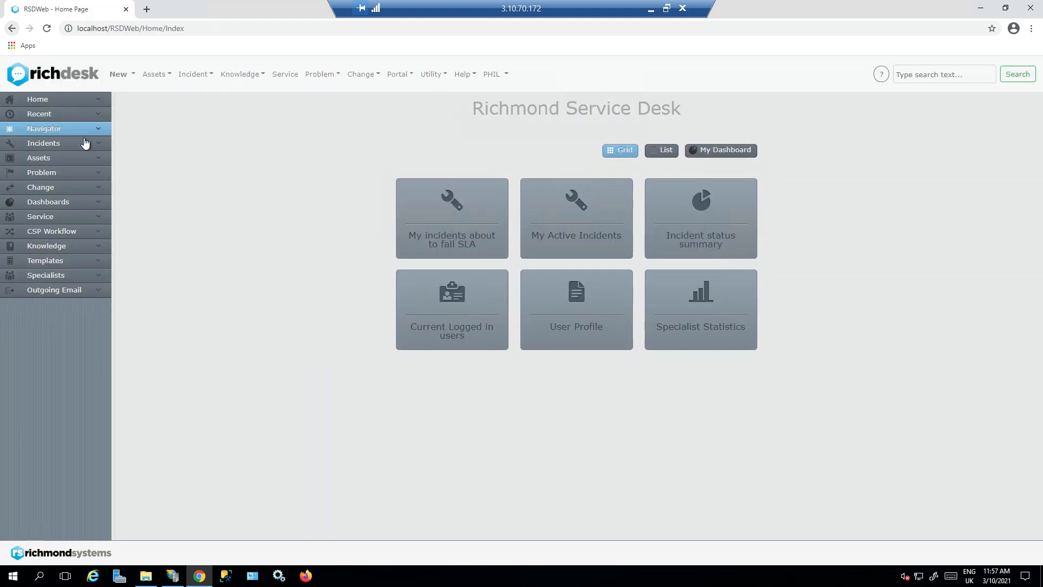
left_click(84, 142)
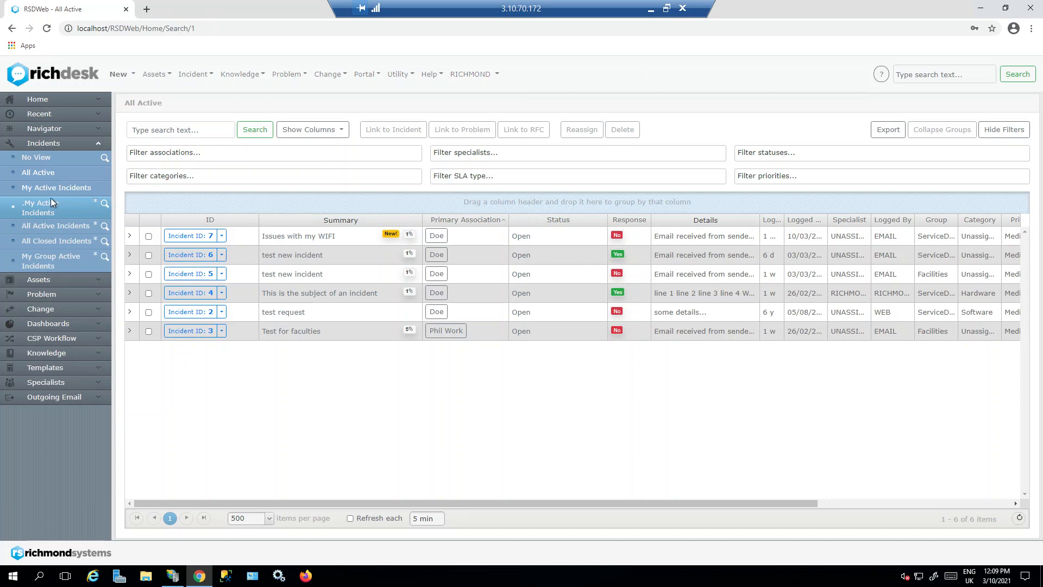
left_click(39, 173)
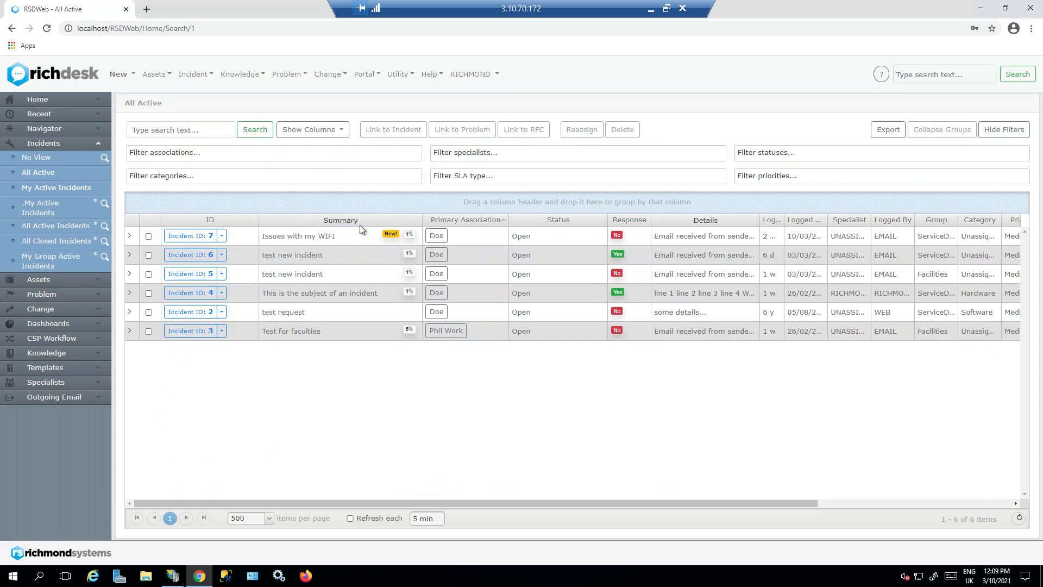
- Look through the association, specialist, priority and status filters of the All Active incident list
left_click(207, 152)
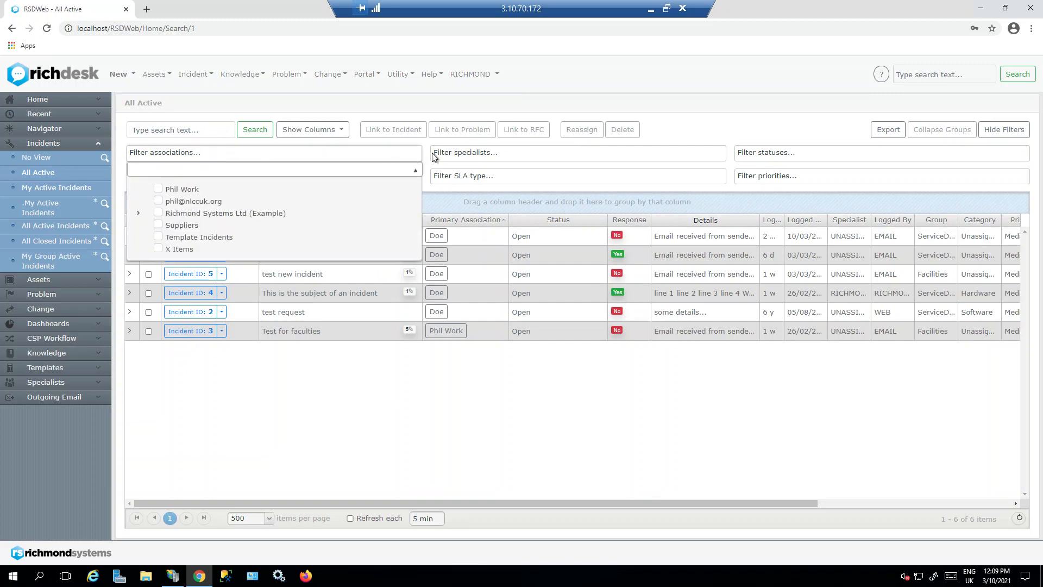
left_click(475, 150)
left_click(347, 180)
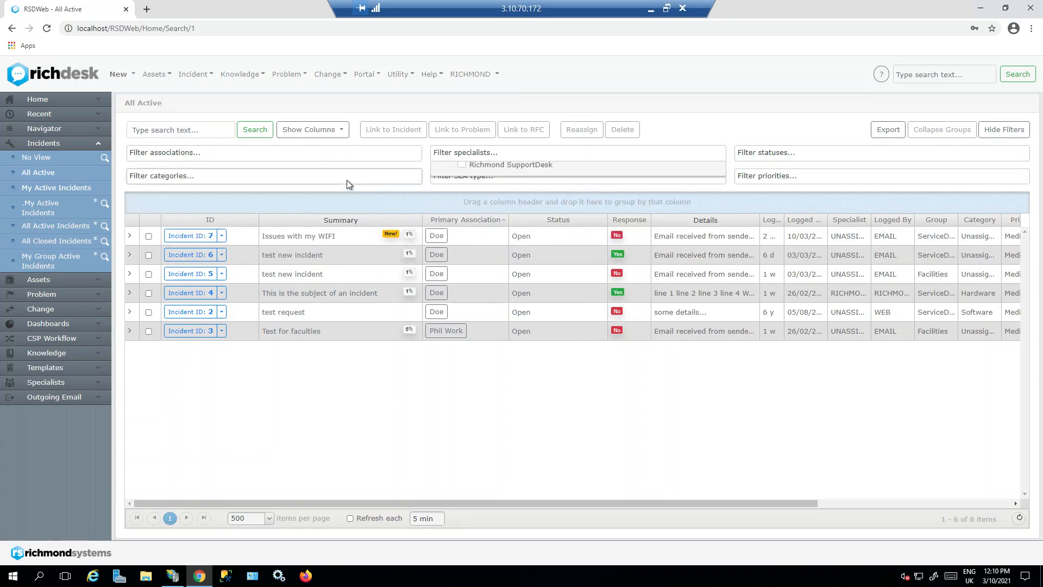
left_click(738, 175)
left_click(779, 152)
left_click(759, 134)
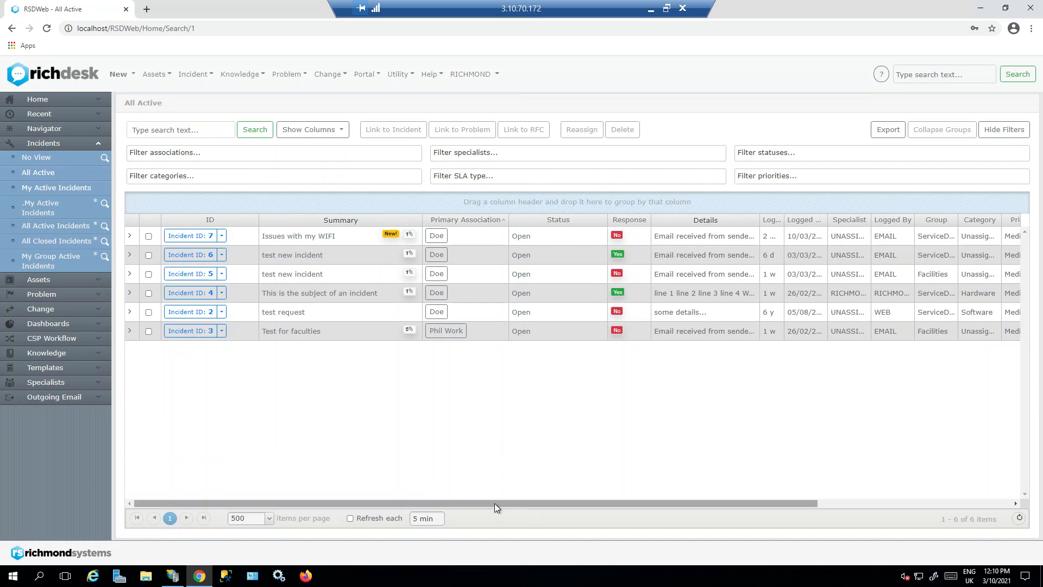
- Examine the incident grid's columns and the selection of columns that can be shown
left_click_drag(517, 503, 490, 493)
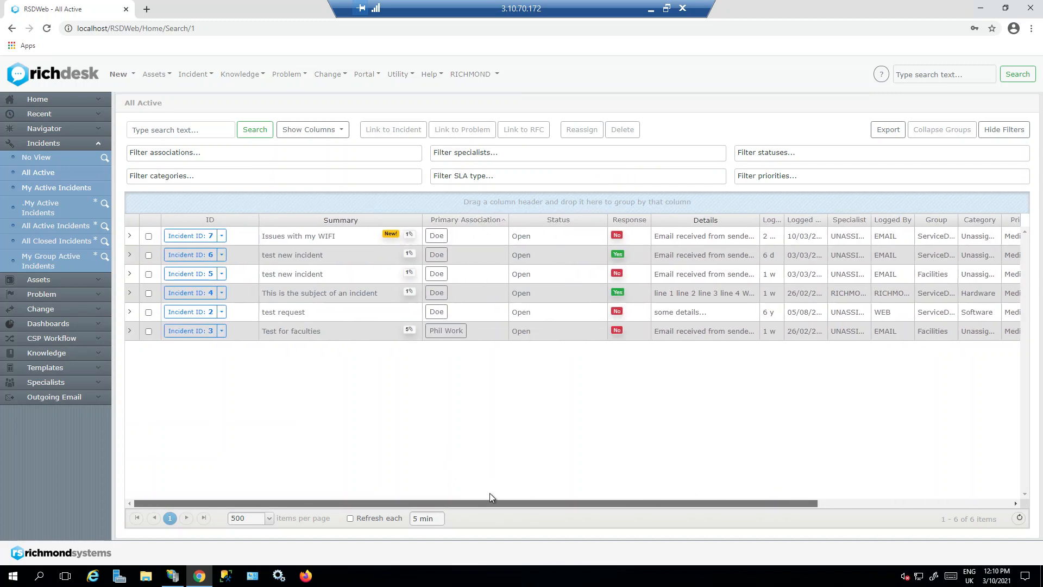
left_click(326, 133)
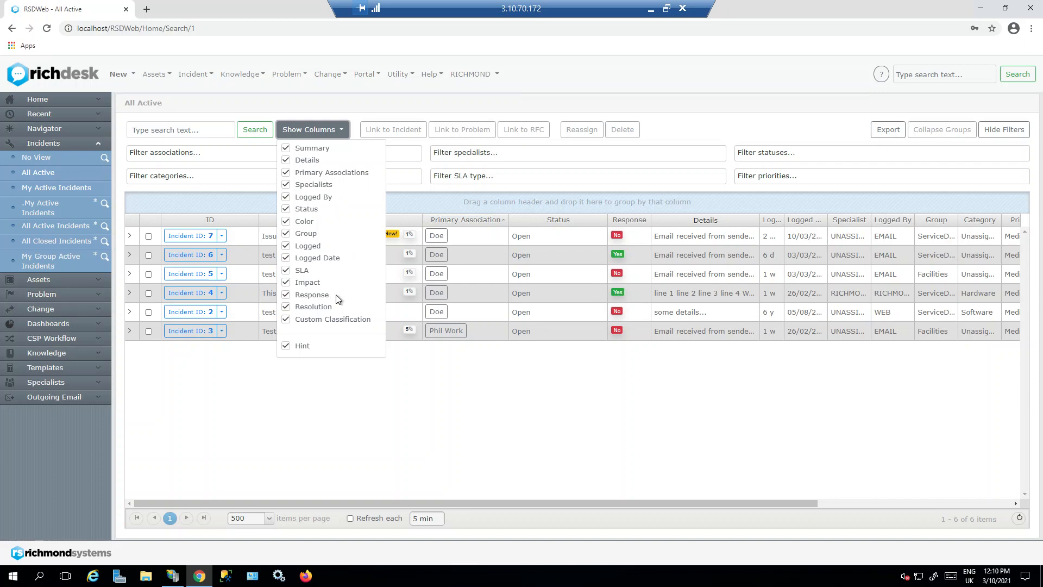
left_click(370, 405)
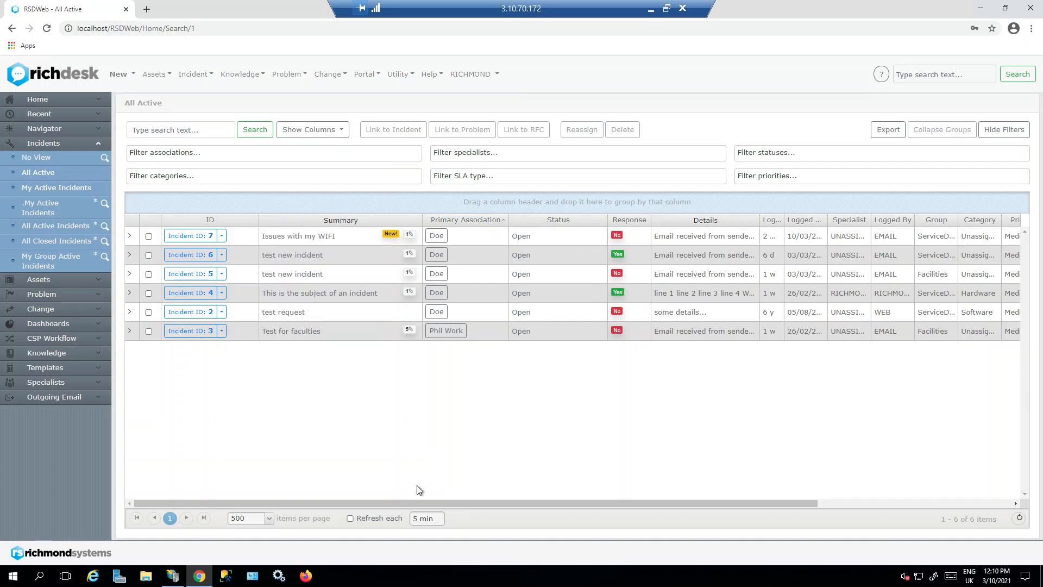
left_click_drag(393, 503, 399, 503)
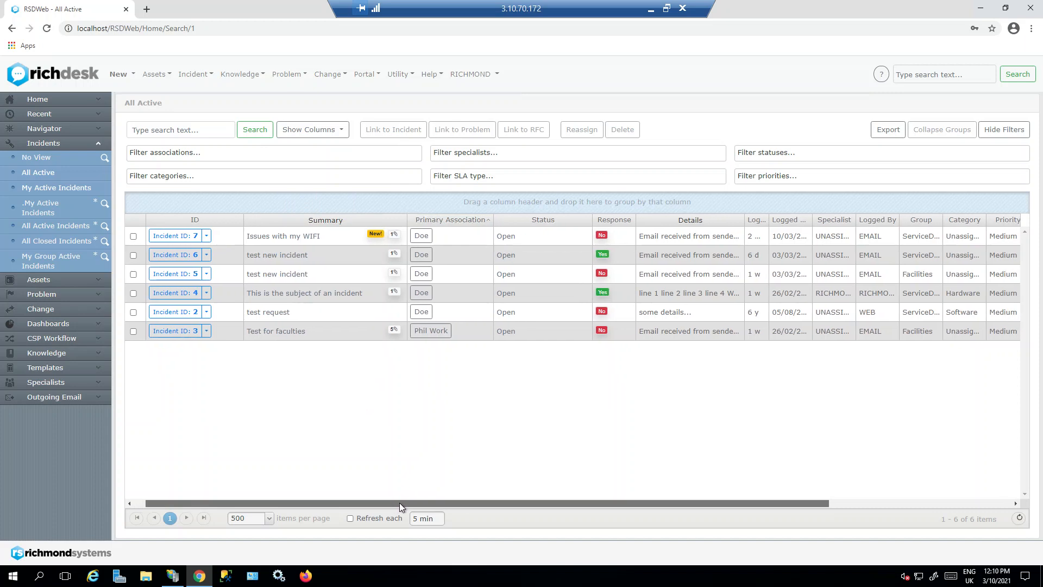
left_click_drag(399, 503, 377, 501)
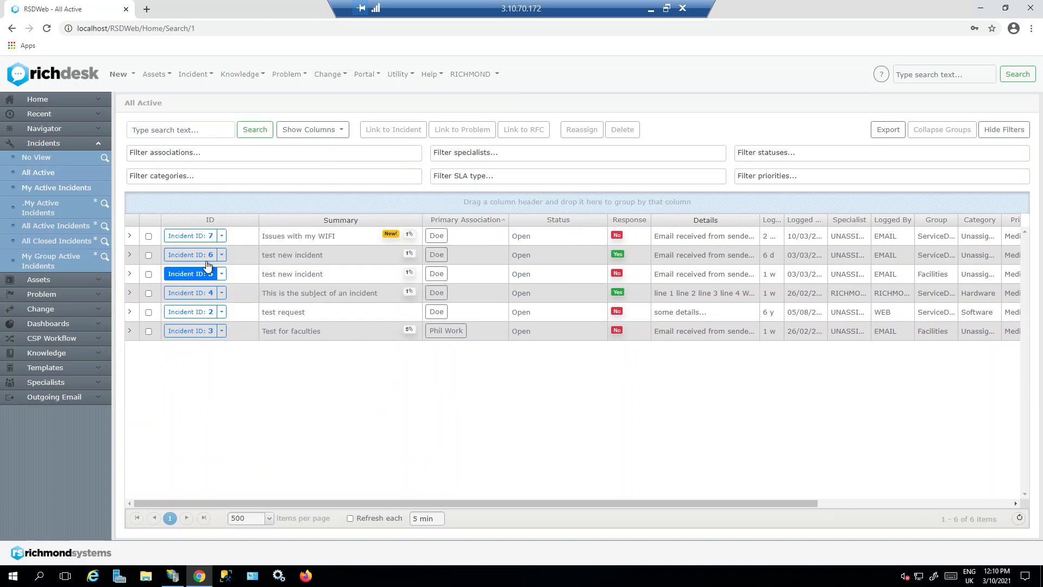
- Preview the hint for the "Issues with my WIFI" incident and check the Hint option among the column display settings
mouse_move(201, 237)
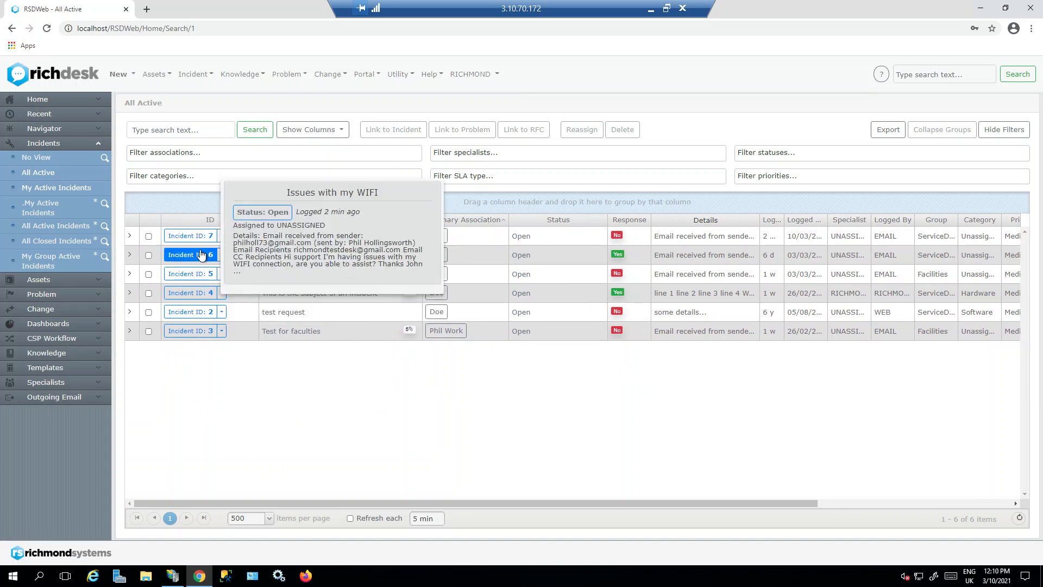
left_click(317, 131)
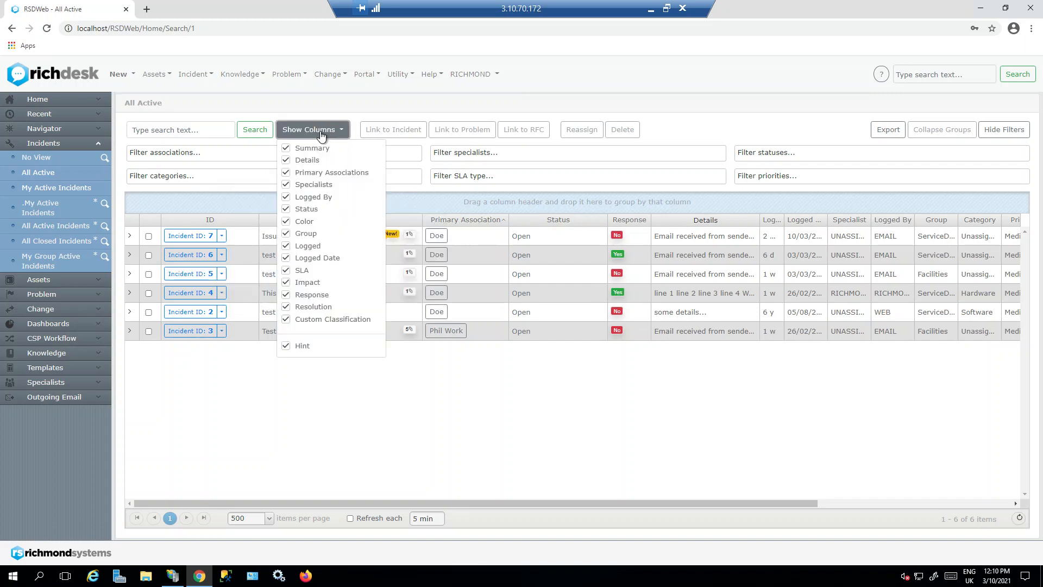
left_click(197, 400)
- Review the actions available for the "Issues with my WIFI" incident and preview its primary association's contact details
left_click(223, 237)
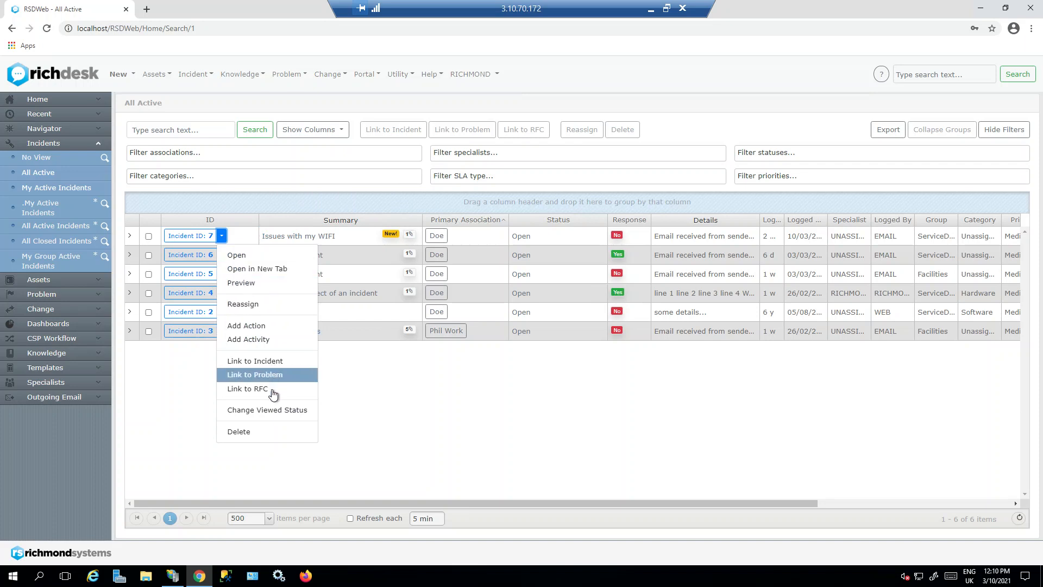
left_click(454, 409)
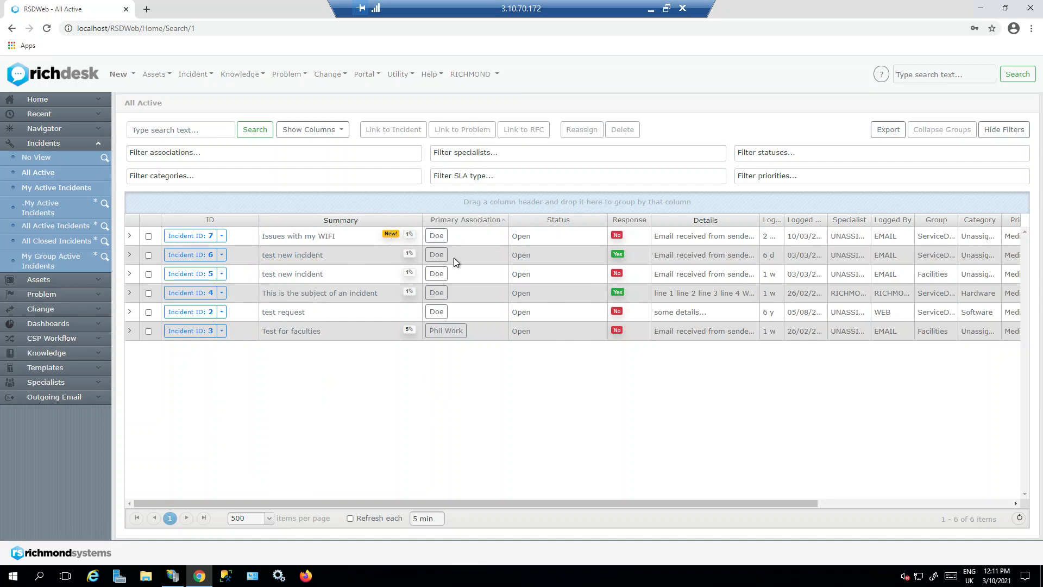
left_click(441, 236)
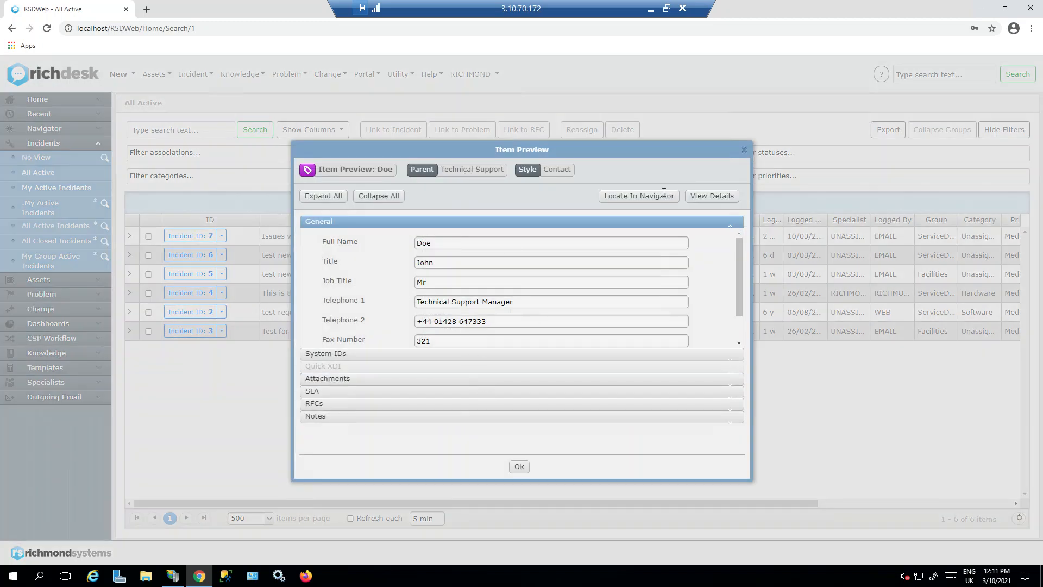
left_click(744, 150)
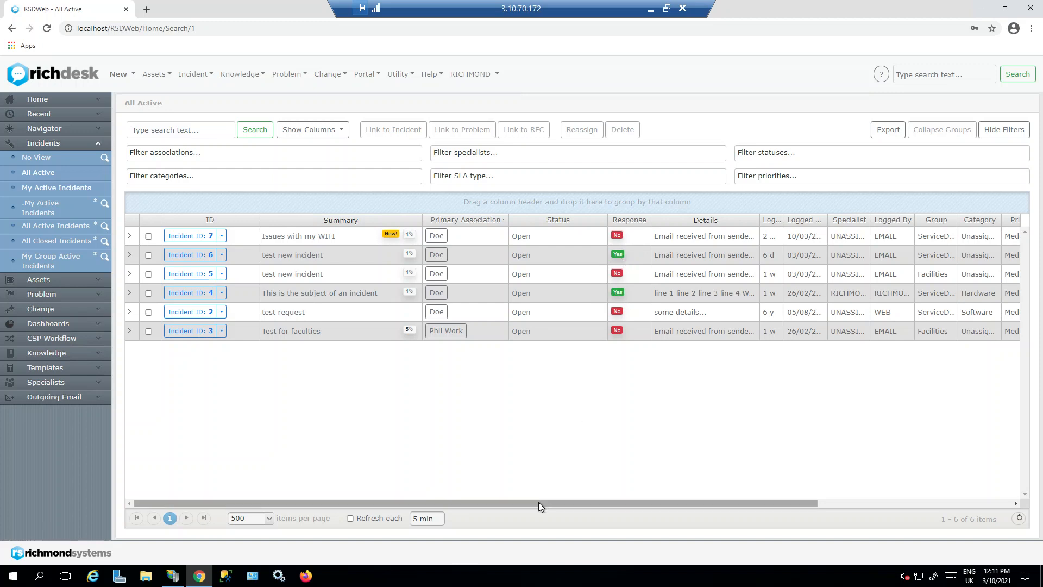
- Widen the Logged column and move the Specialist column between Summary and Primary Association
left_click_drag(539, 503, 661, 498)
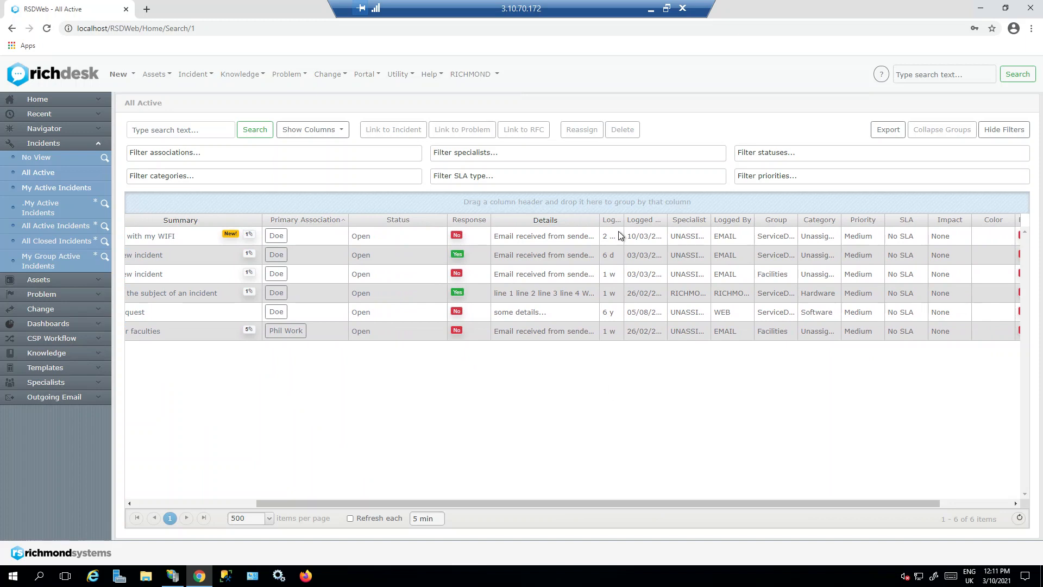
left_click_drag(623, 220, 660, 222)
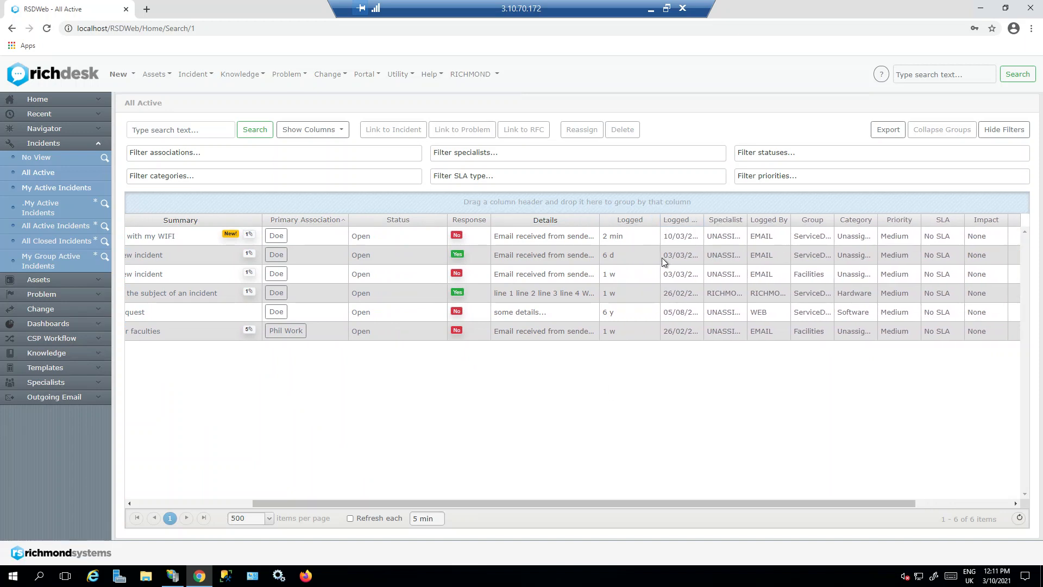
left_click(725, 220)
left_click_drag(451, 232, 345, 226)
left_click_drag(438, 503, 266, 500)
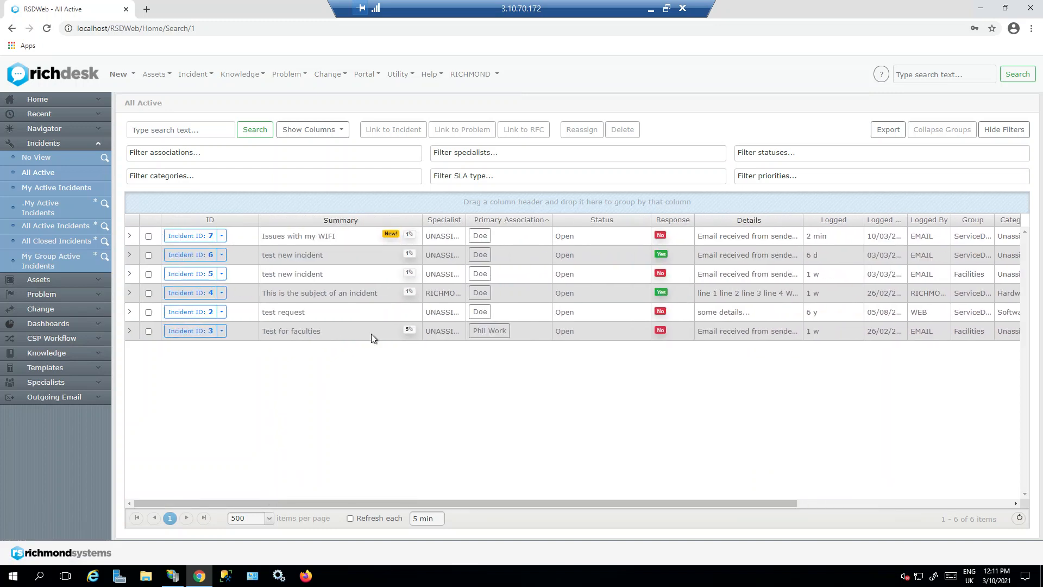
- Group the incident list by Status and collapse the groups
left_click_drag(582, 220, 581, 209)
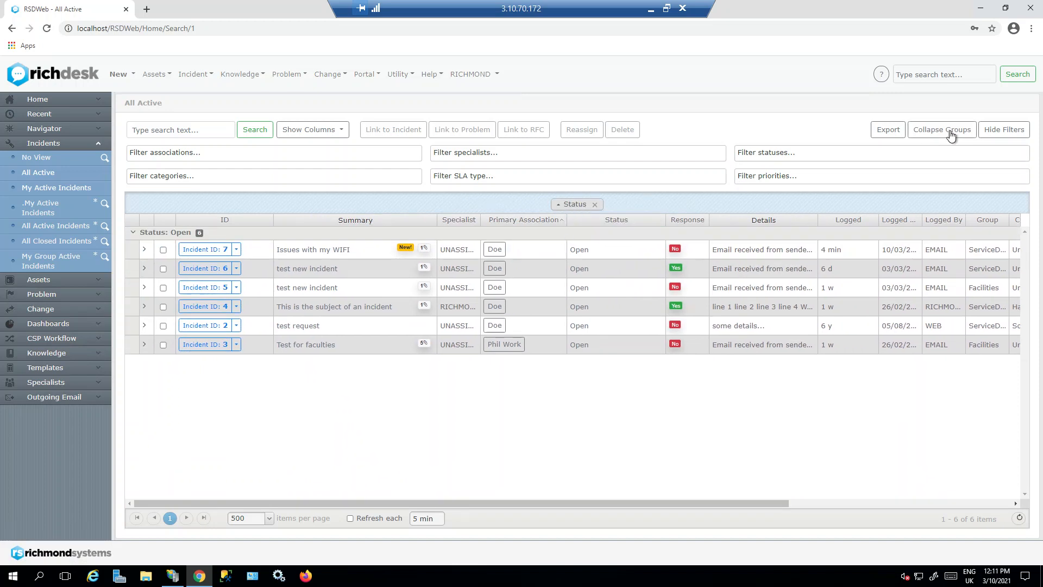
left_click(969, 130)
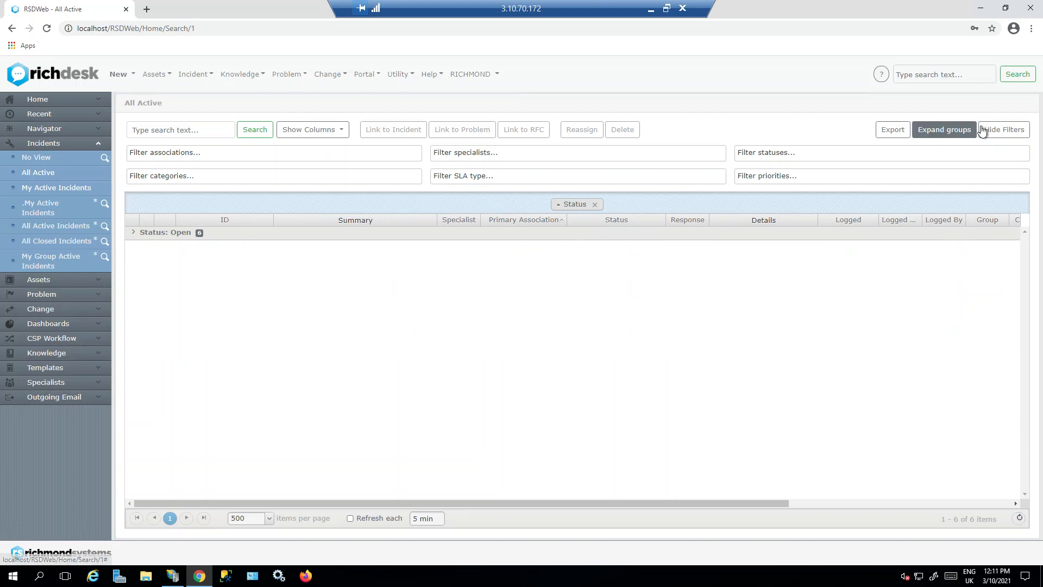
- Expand the Status groups in the incident list and hide the filters
left_click(953, 133)
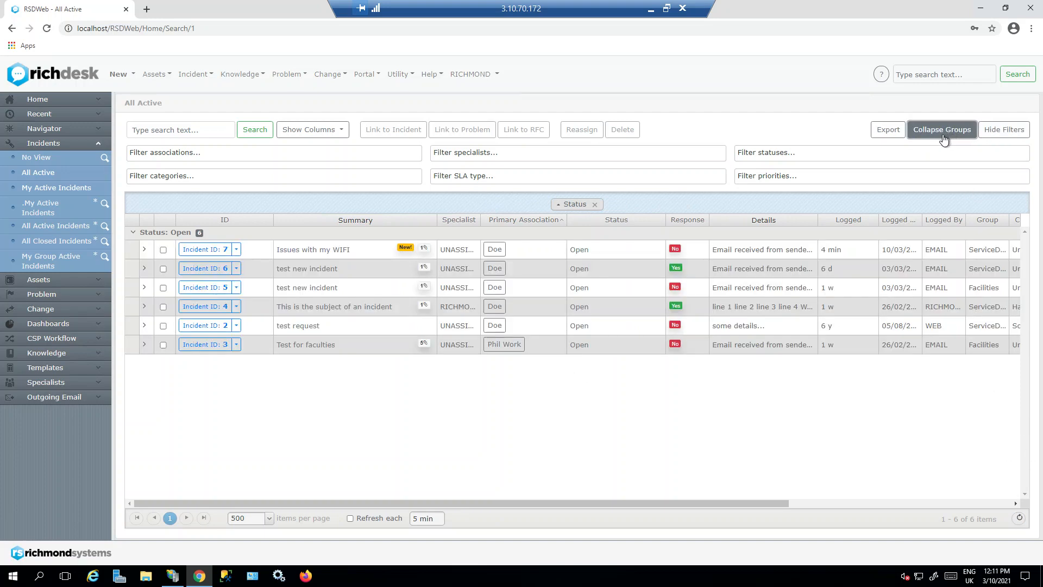
left_click(1005, 131)
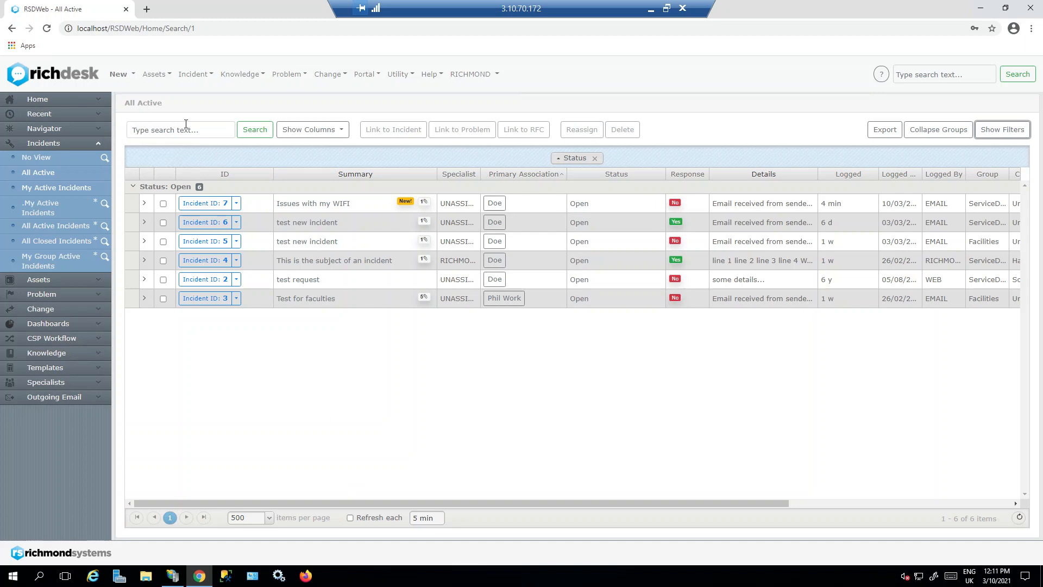
- Expand the "Issues with my WIFI" incident inline, review its activities, associations and the primary association's actions, and collapse it again
left_click(144, 204)
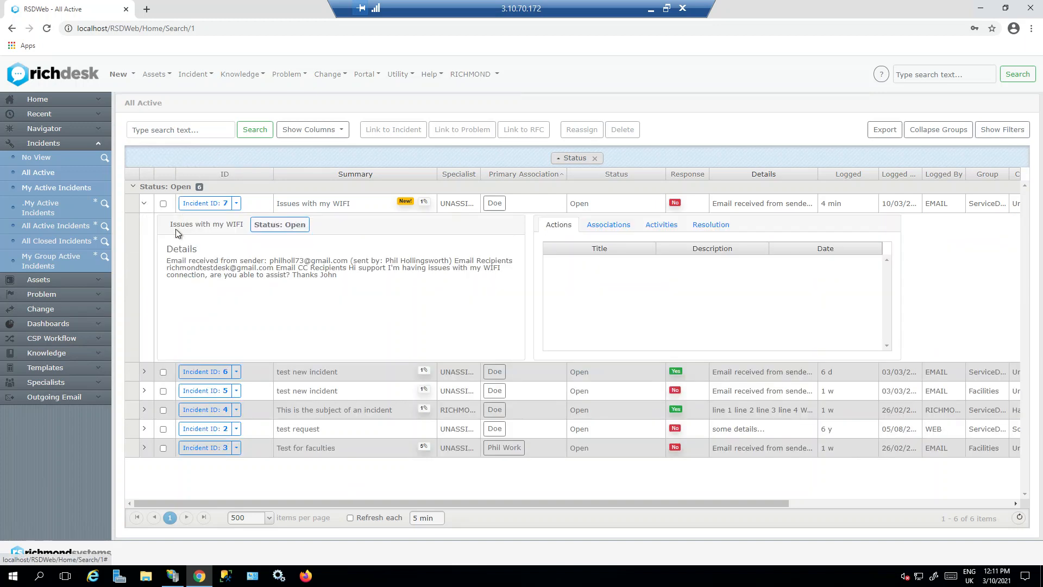
left_click(615, 229)
left_click(671, 227)
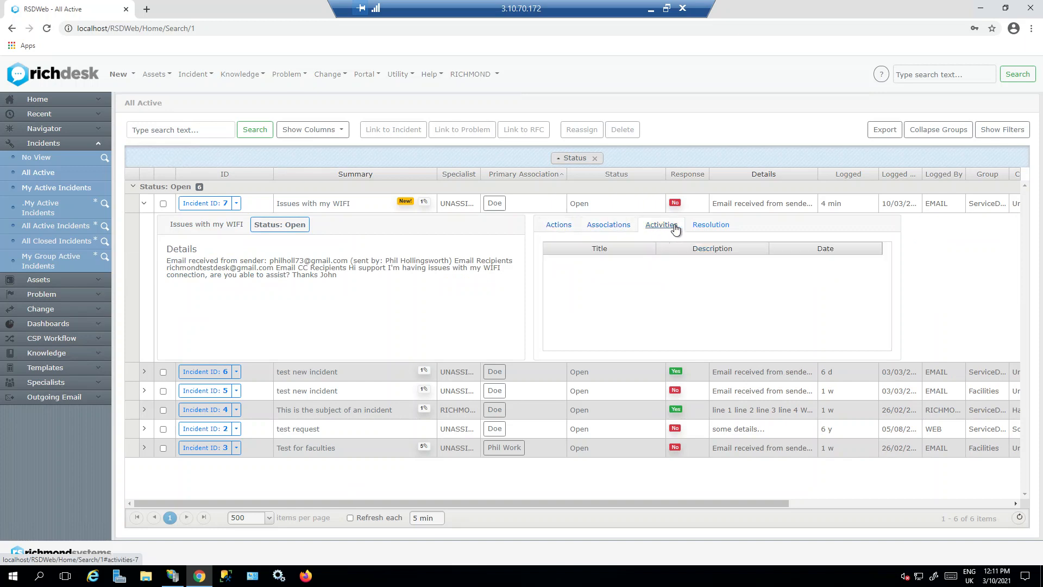
left_click(611, 231)
left_click(596, 254)
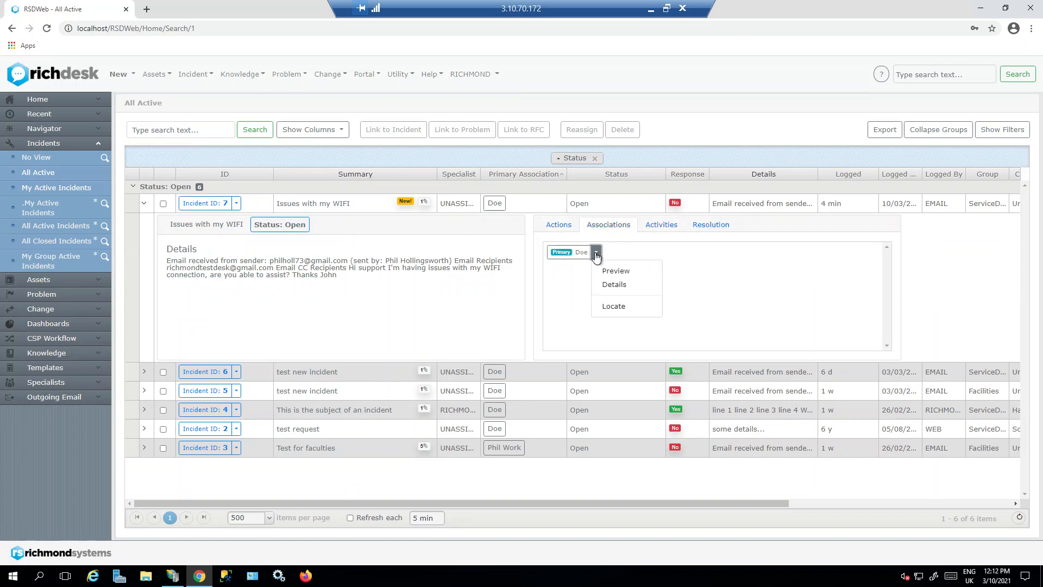
left_click(428, 300)
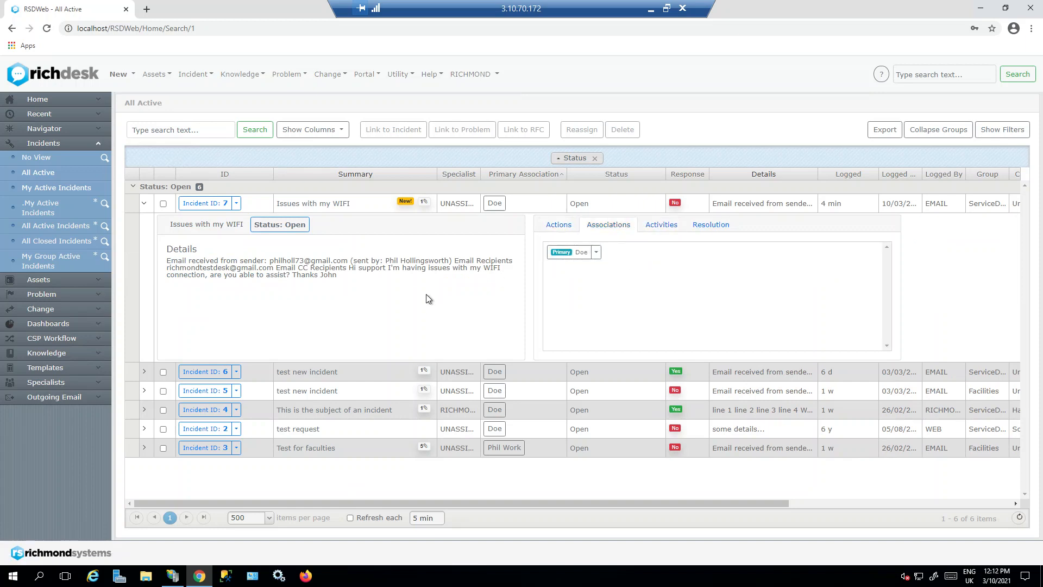
left_click(145, 205)
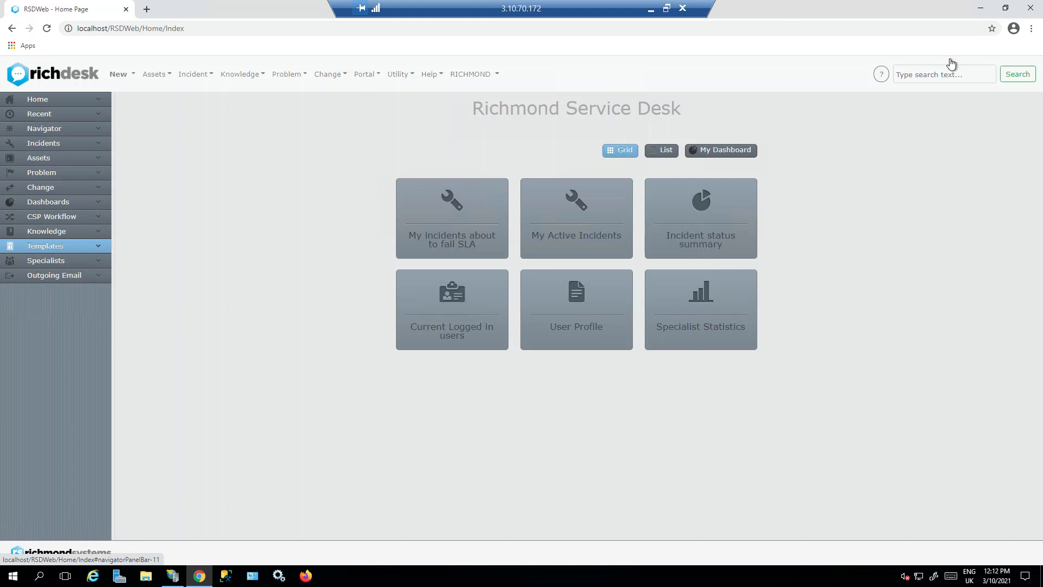
- Run a global search for "test" from the Home page
left_click(937, 70)
type("test")
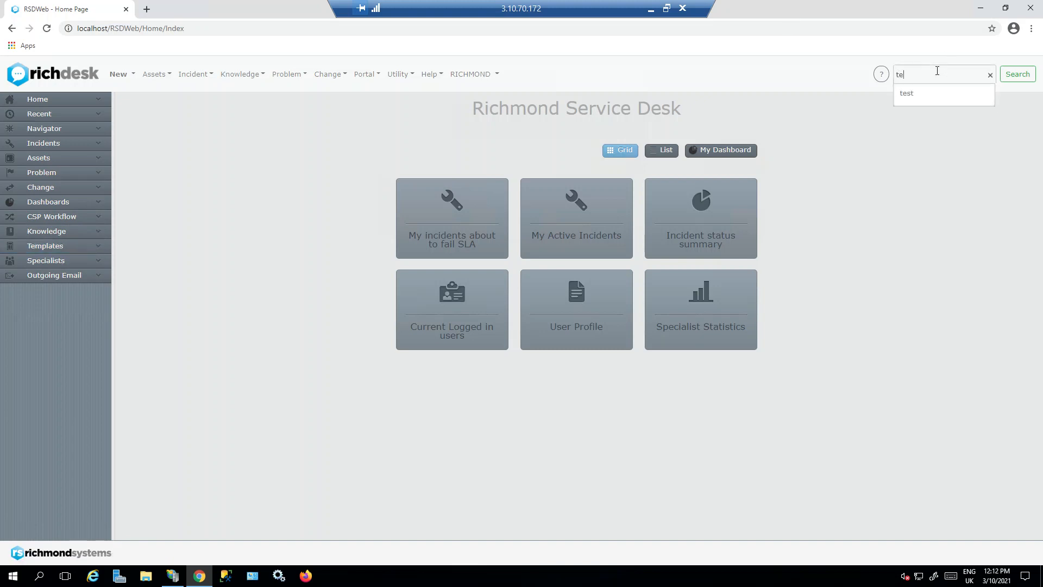
left_click(1012, 75)
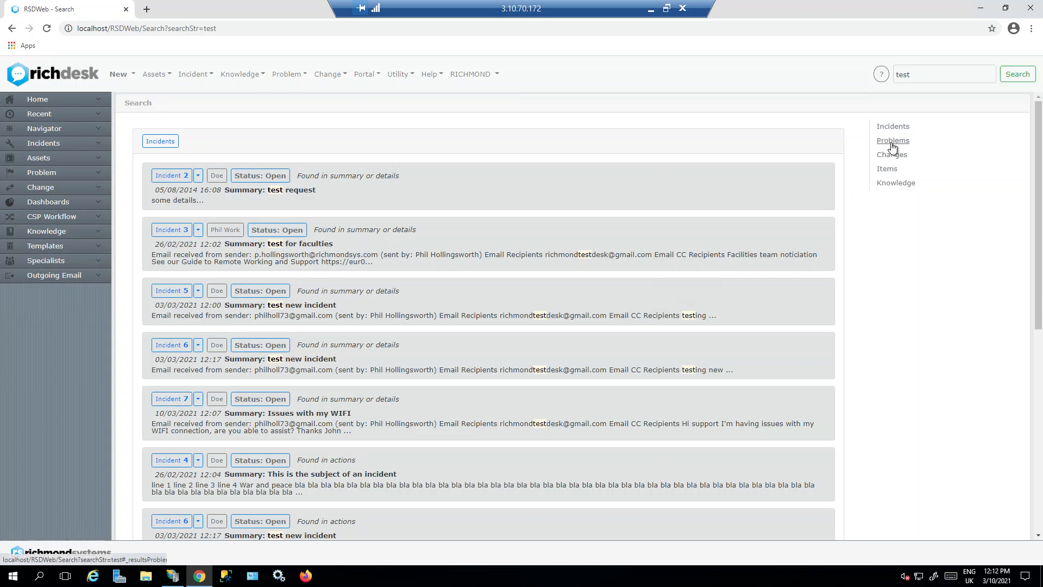
- Go through the Problems, Changes, Items and Knowledge sections of the search results and return to the Incidents section
left_click(892, 141)
left_click(890, 142)
left_click(886, 156)
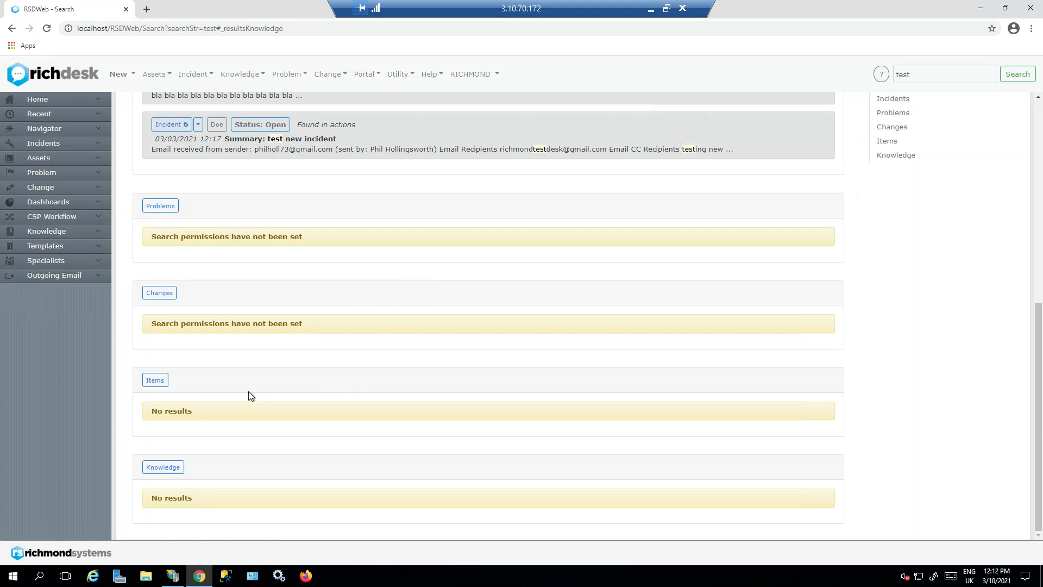
scroll(308, 372, "up", 8)
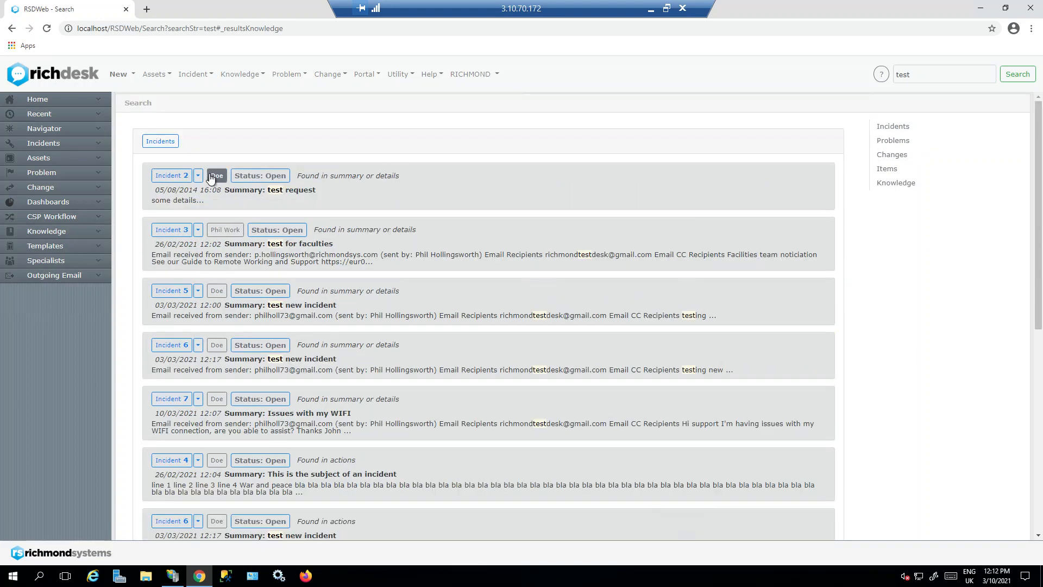
- Check the opening options of the "test request" incident, preview its associated contact, and look through the remaining search results
left_click(199, 176)
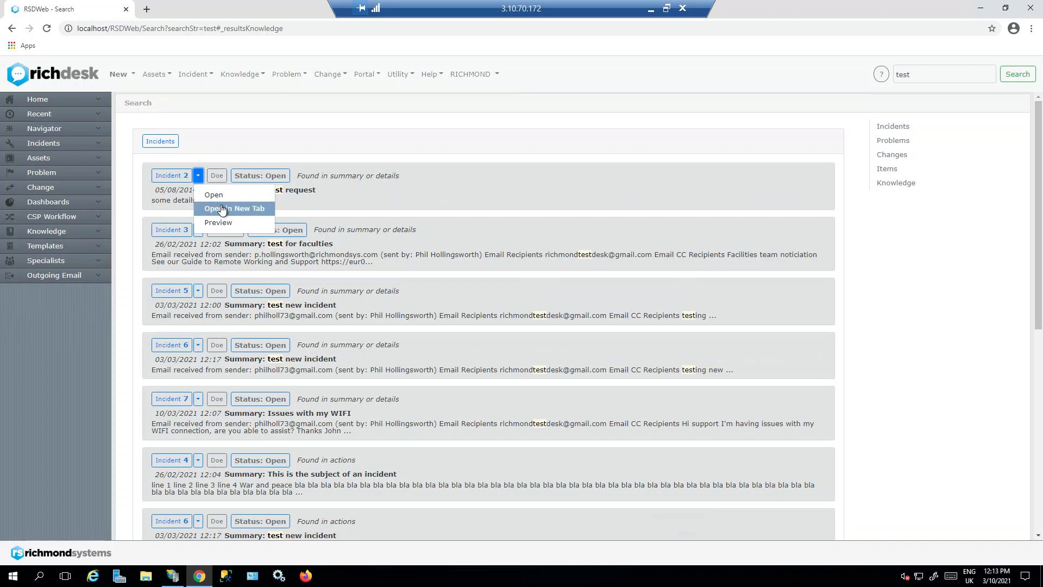
left_click(218, 174)
left_click(744, 150)
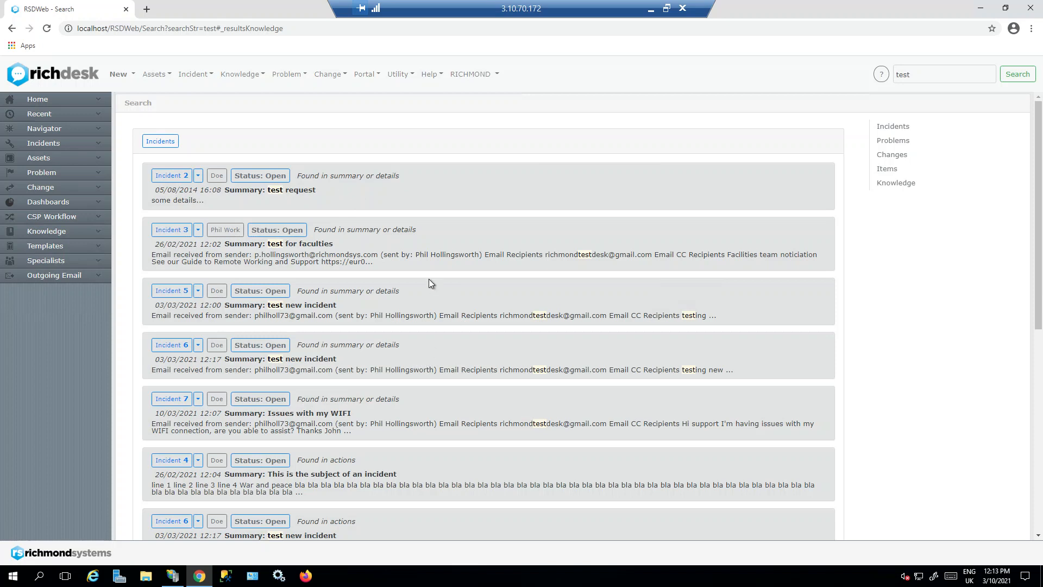
scroll(425, 304, "down", 5)
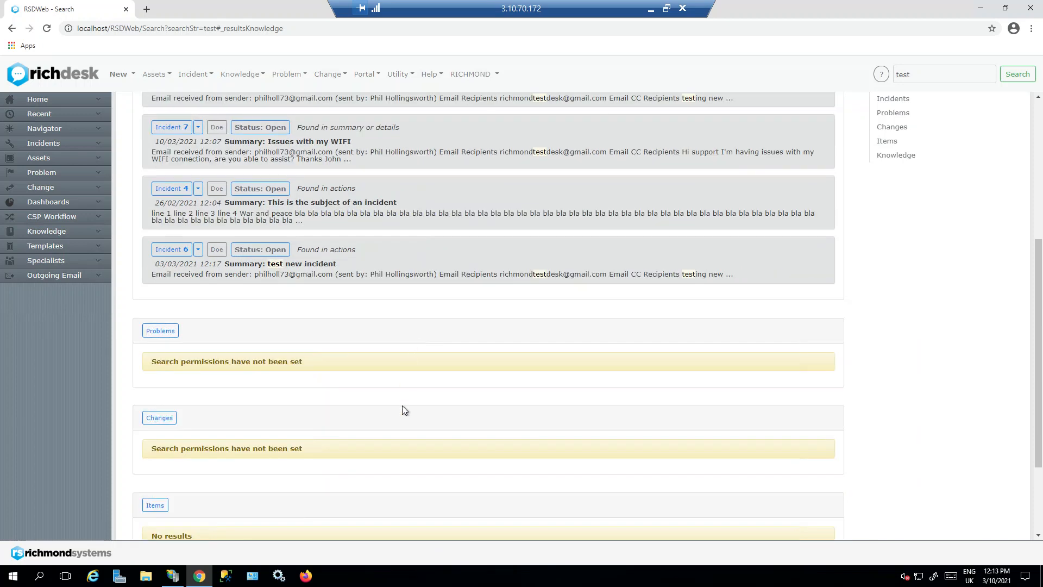
scroll(417, 414, "up", 5)
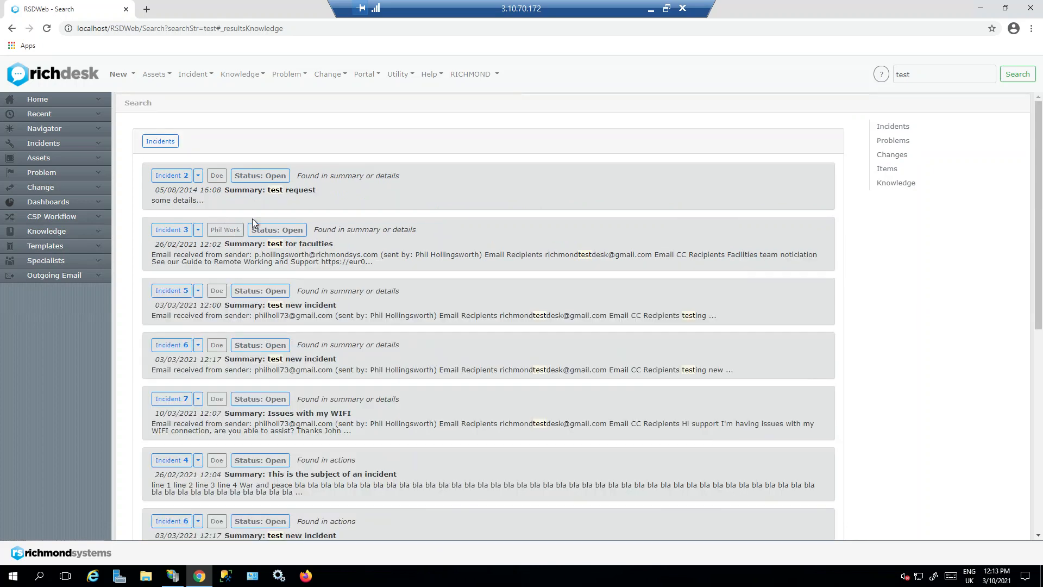
- Run a new global search for the incident number 6
double_click(910, 81)
type("6")
left_click(1018, 80)
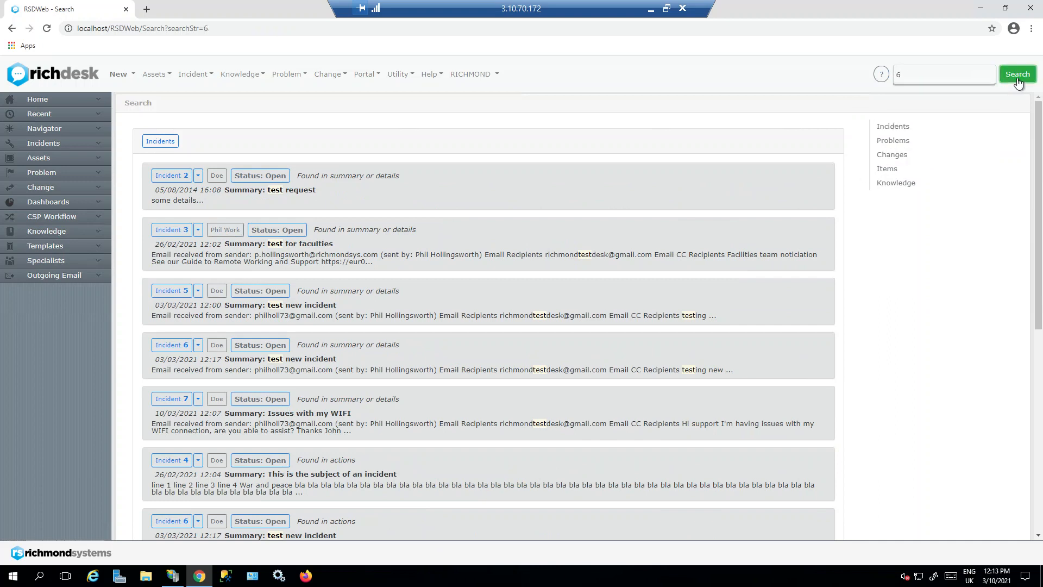